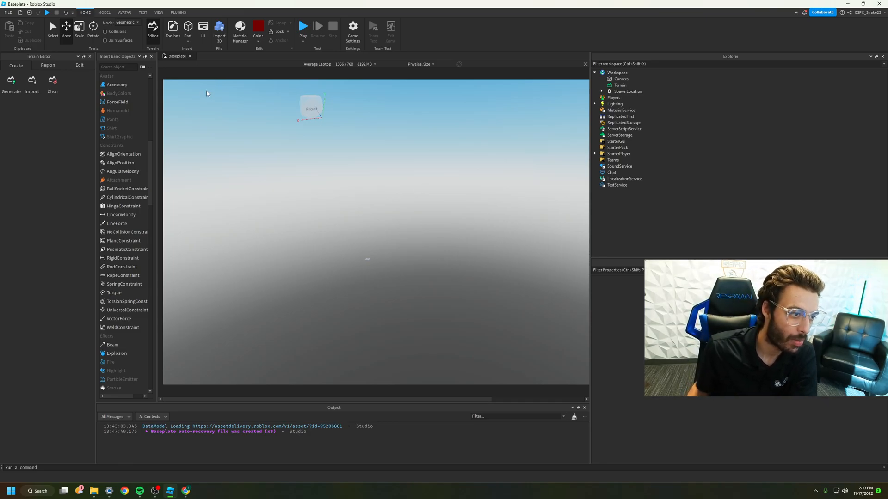
Reopen the list of basic objects and examine the object categories available for insertion from start to end
left_click(105, 13)
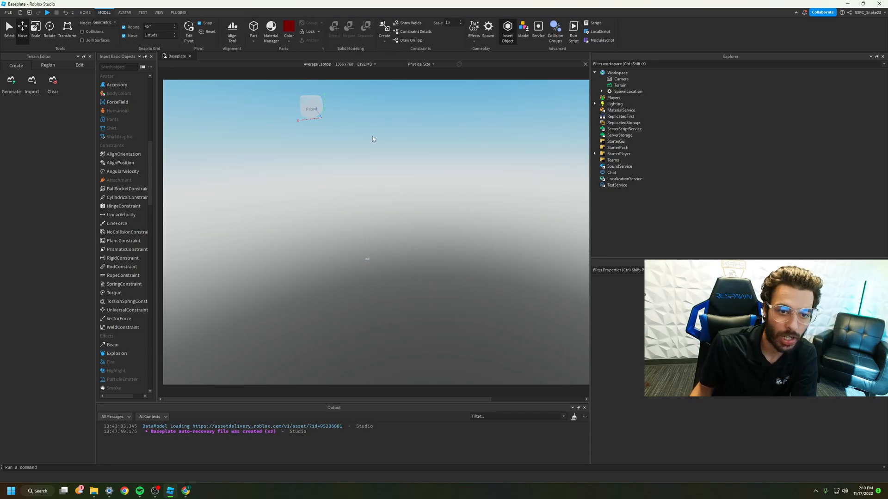
left_click(505, 41)
left_click(505, 39)
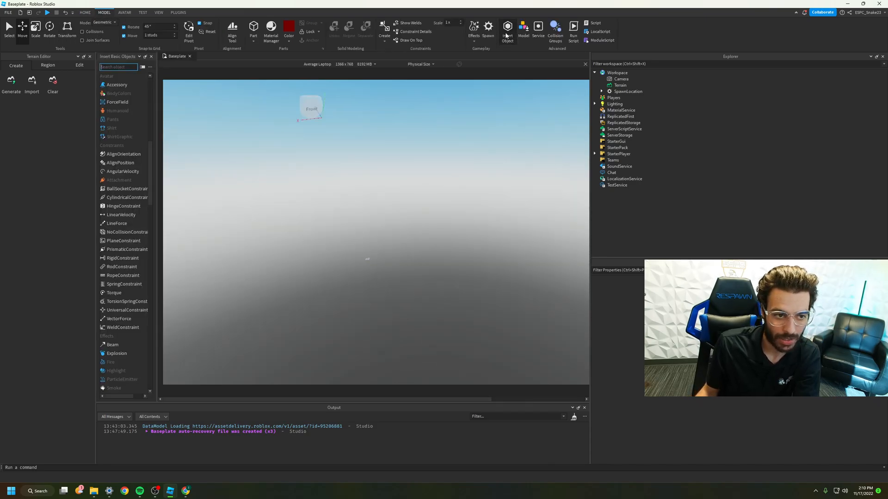
left_click(507, 29)
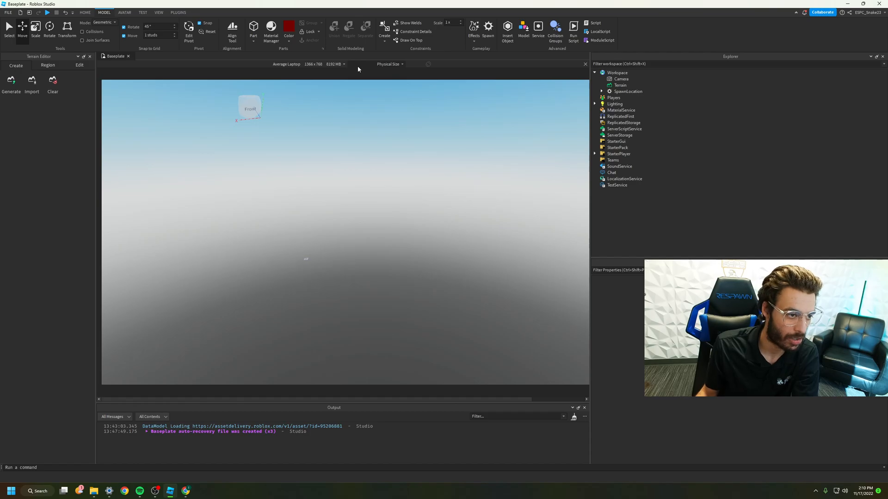
left_click(508, 39)
scroll(116, 104, "down", 15)
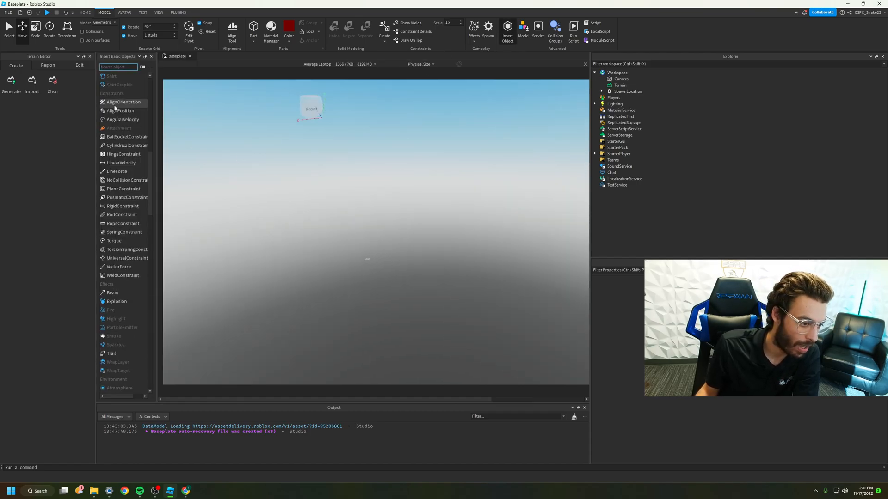
scroll(124, 105, "down", 3)
scroll(124, 106, "down", 3)
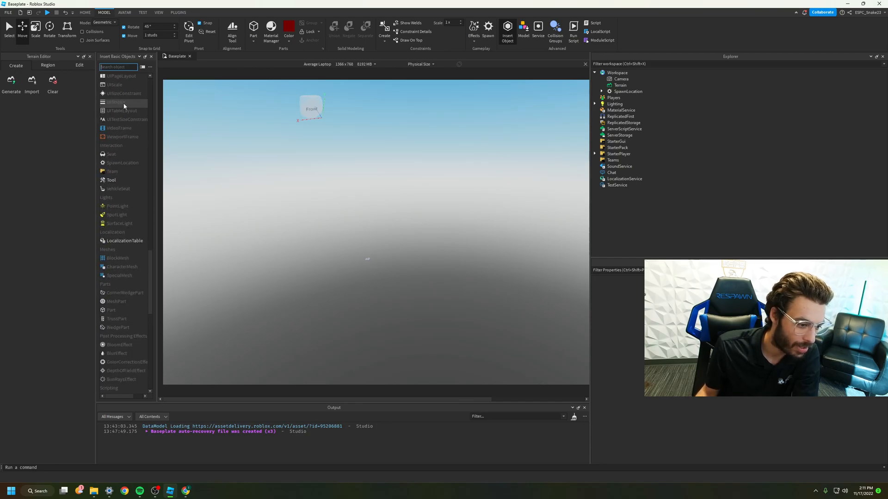
scroll(124, 105, "down", 5)
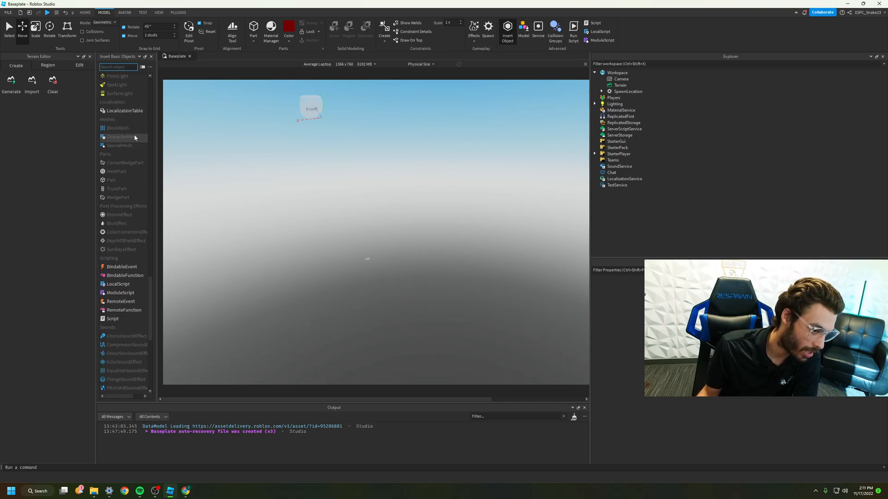
scroll(134, 137, "down", 2)
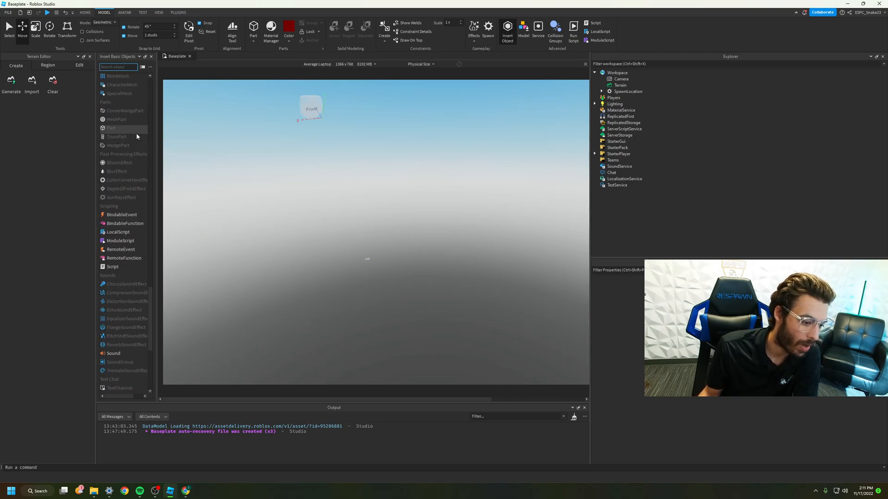
scroll(137, 137, "down", 5)
scroll(136, 142, "down", 2)
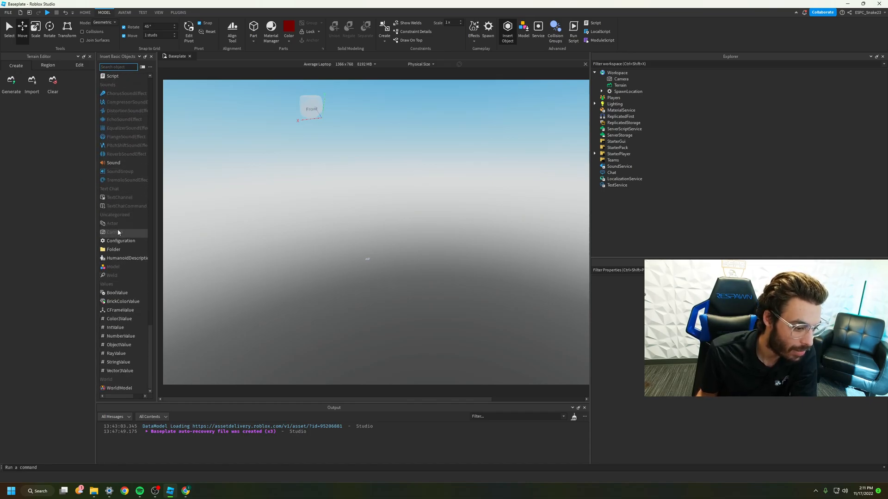
scroll(124, 380, "up", 20)
scroll(128, 368, "up", 10)
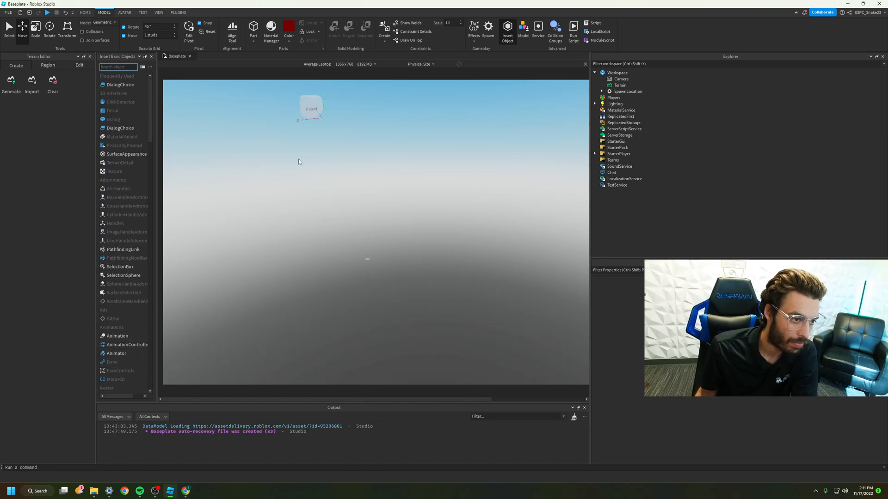
Insert a new block part into the workspace
left_click(252, 26)
scroll(384, 303, "up", 6)
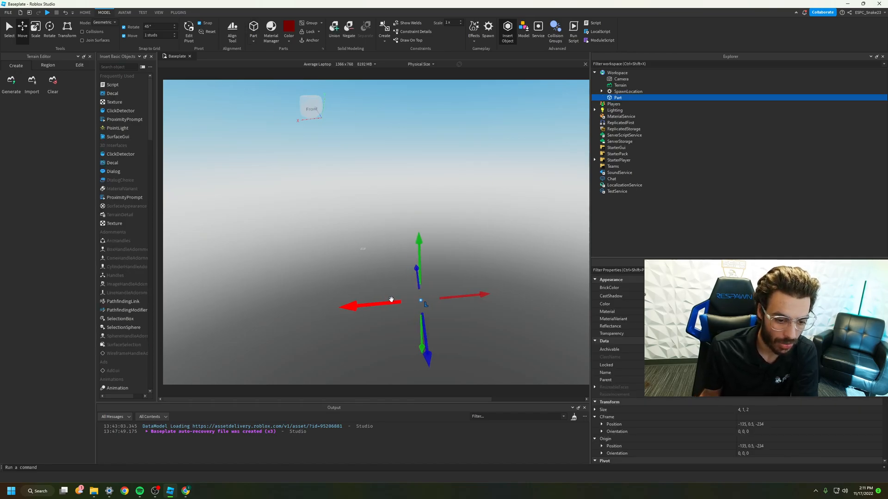
scroll(396, 305, "up", 4)
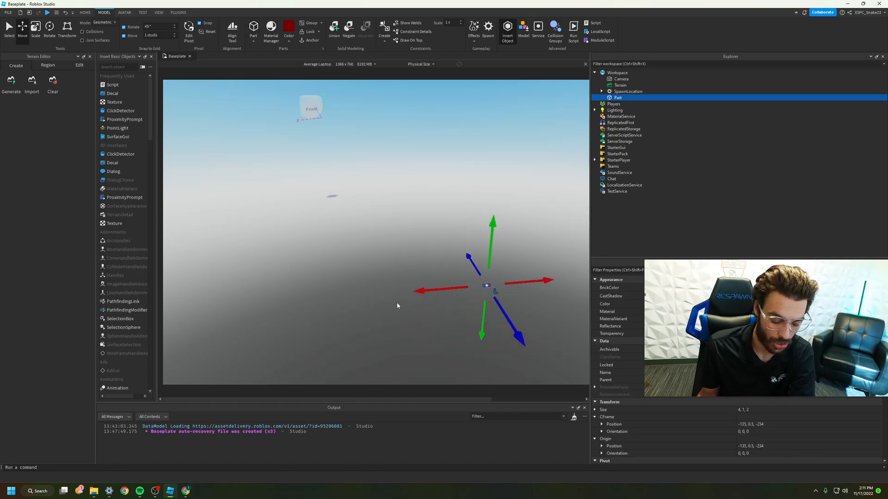
right_click_drag(405, 307, 405, 305)
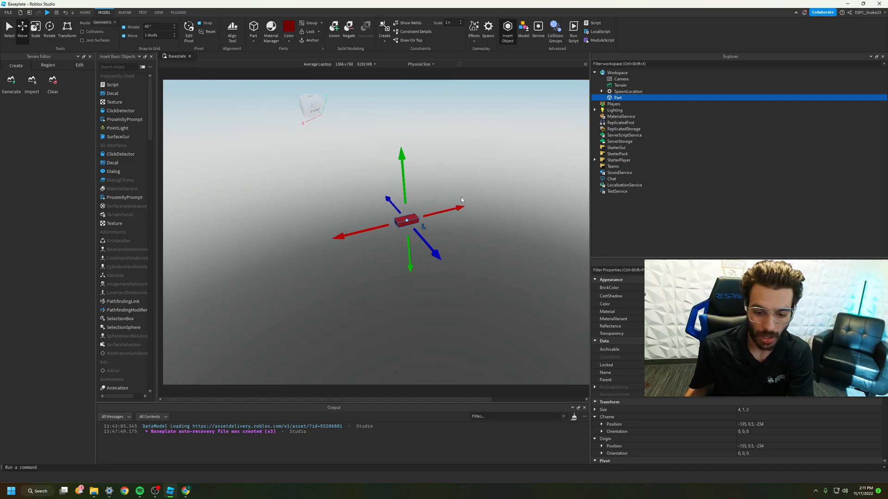
Change the part's brick colour to an orange-brown and give it a wood-grain material
left_click(759, 287)
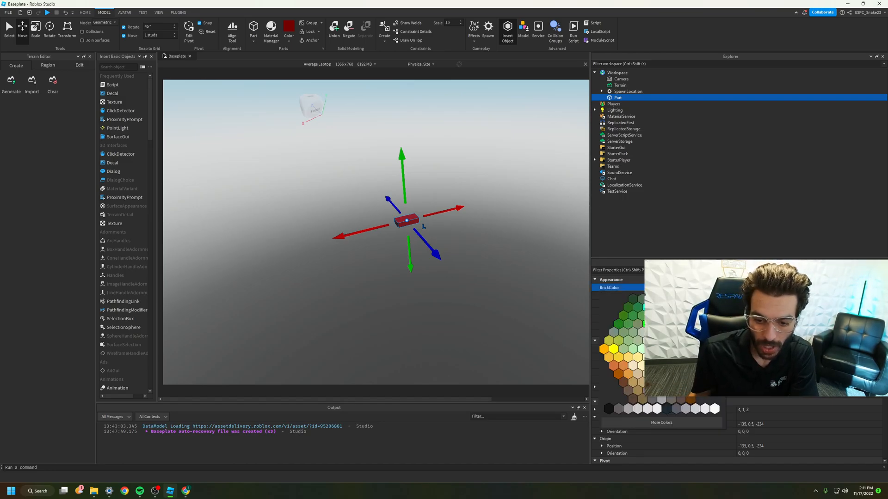
left_click(758, 365)
left_click(759, 311)
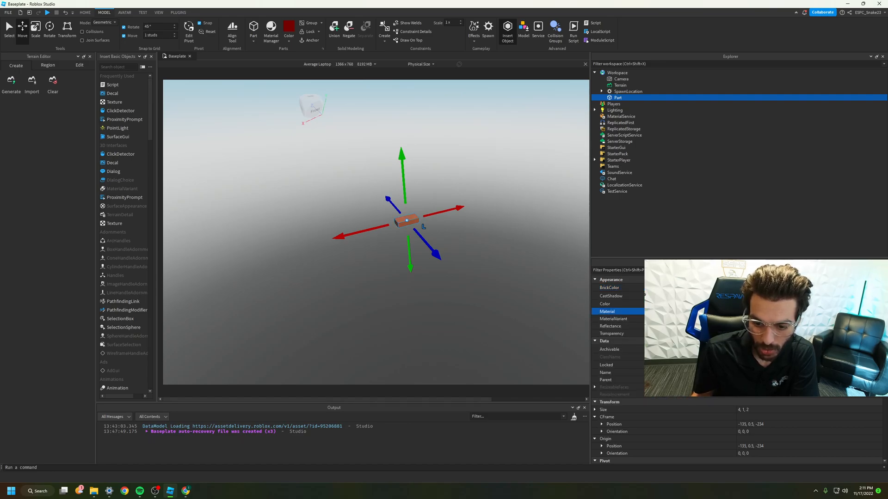
left_click(758, 365)
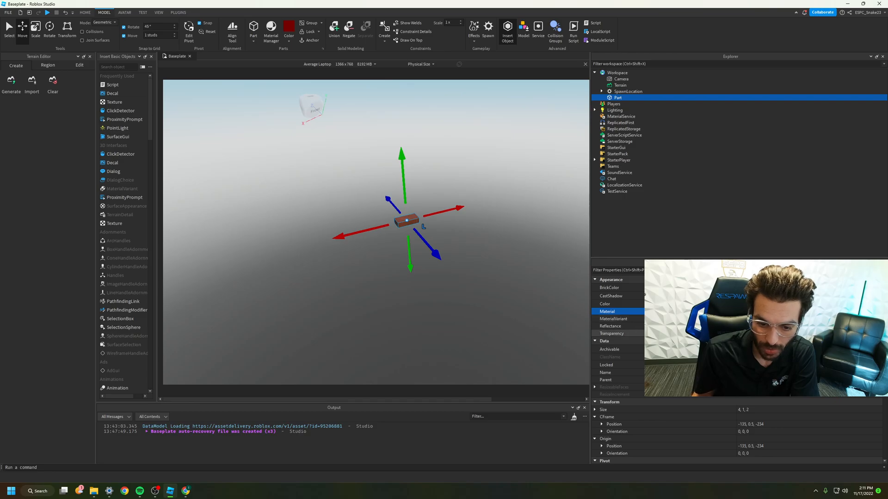
Set the part's shape to a cylinder
scroll(770, 425, "down", 10)
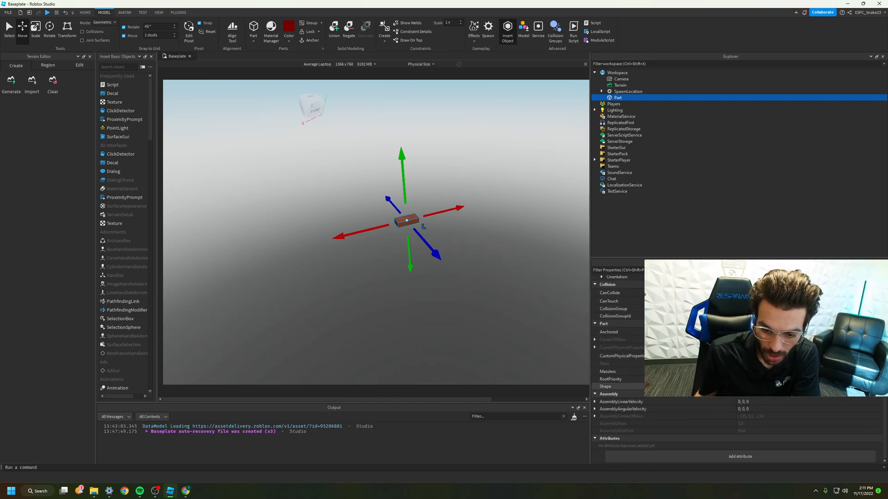
left_click(749, 386)
left_click(749, 404)
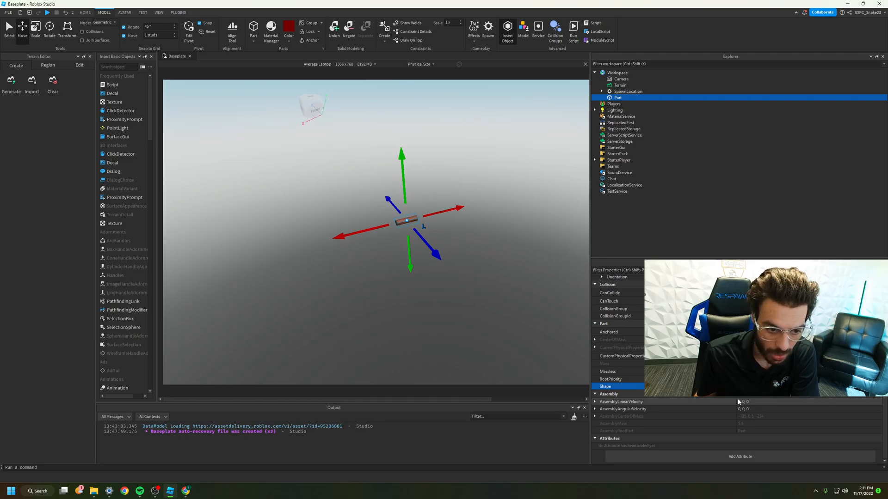
Rotate the cylinder to an orientation of 0, 0, -90 so that it stands upright
left_click(50, 31)
left_click_drag(363, 200, 375, 262)
left_click(418, 300)
scroll(401, 230, "up", 4)
right_click_drag(402, 230, 442, 229)
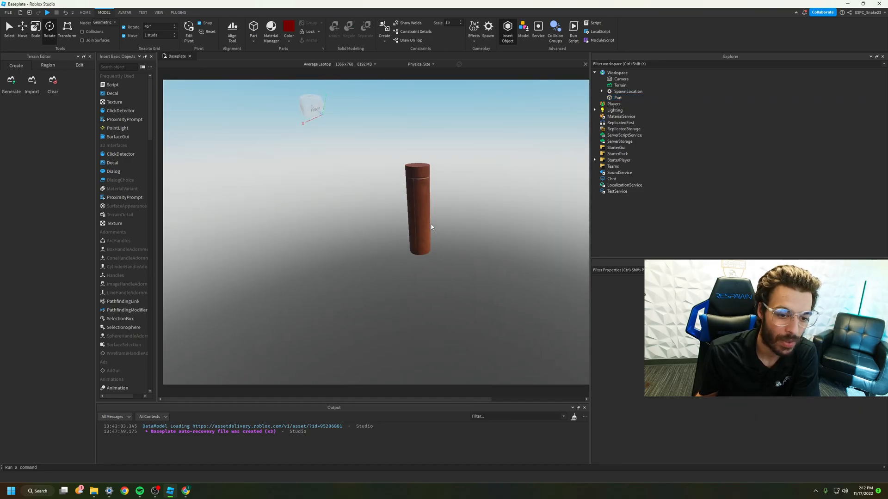
Rename the upright cylinder part as Handle
left_click(429, 227)
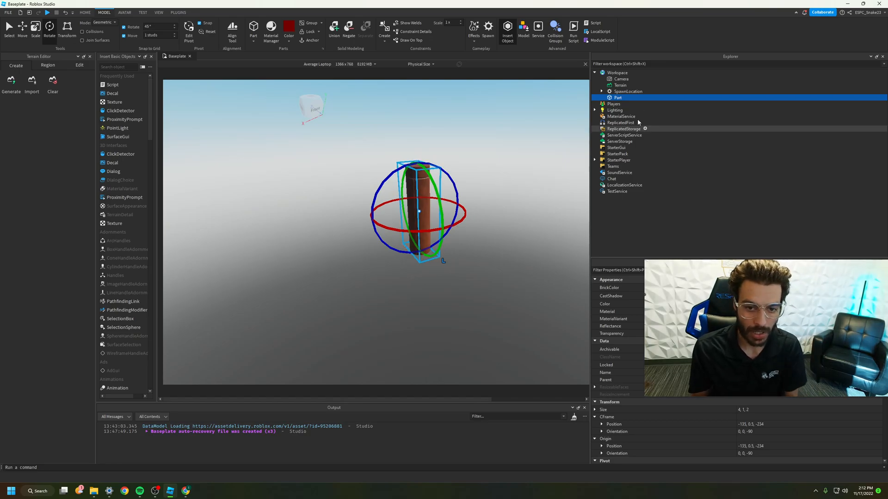
right_click(619, 98)
left_click(649, 149)
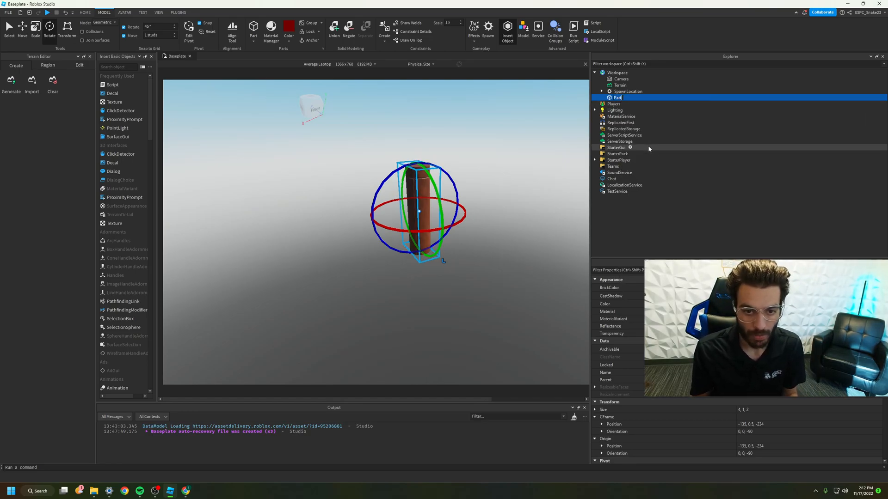
type("Handle")
key("Return")
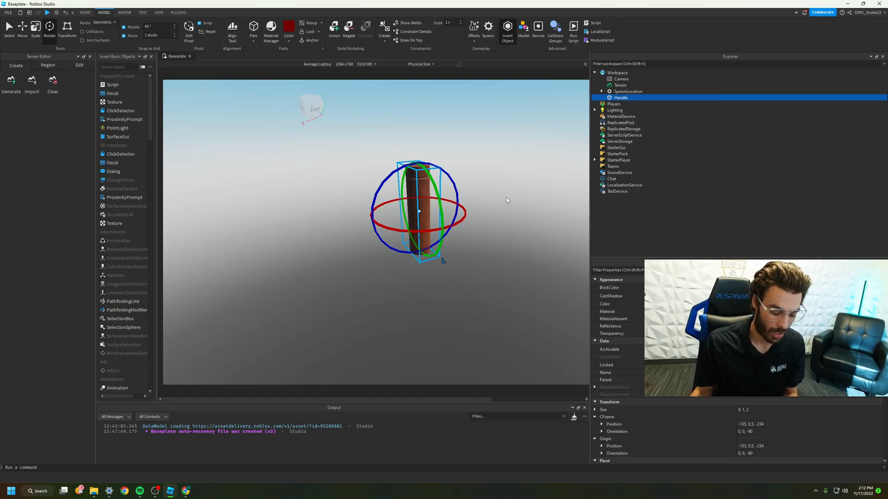
Duplicate the handle as a dark red copy and raise the copy to a height of 3.5
key("ctrl+d")
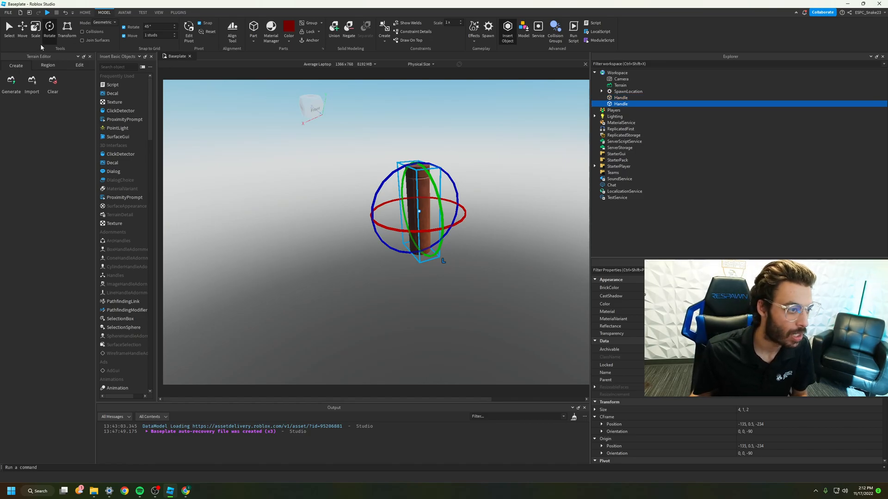
left_click(22, 29)
left_click_drag(417, 143, 429, 122)
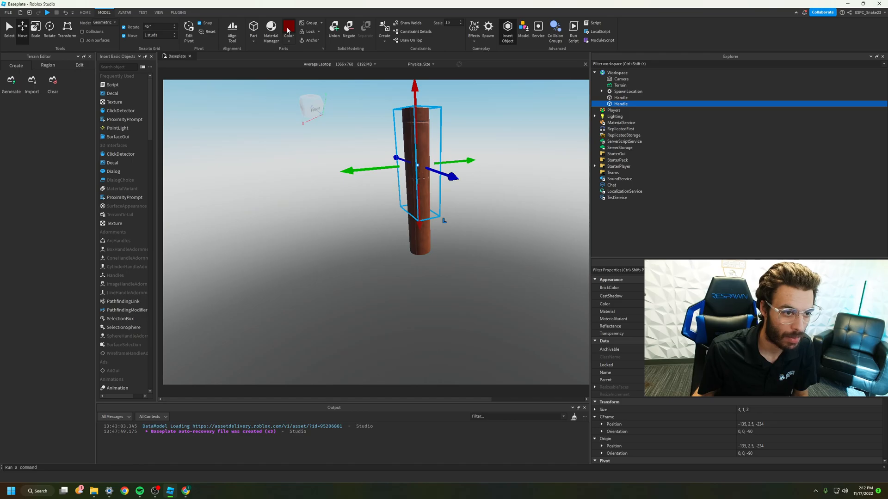
left_click_drag(419, 224, 419, 200)
right_click_drag(353, 253, 280, 182)
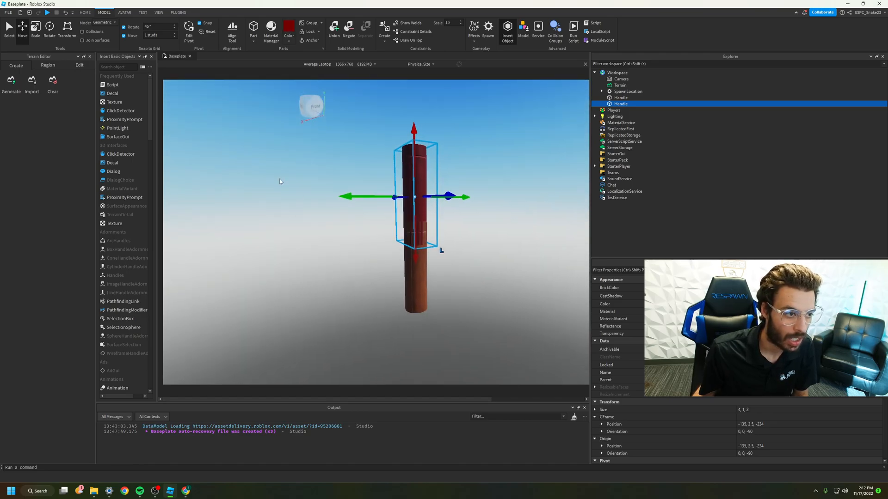
Shorten the red copy from its upper end to a size of 1, 1, 2, forming a cap on the handle
left_click(39, 33)
left_click_drag(414, 129, 425, 330)
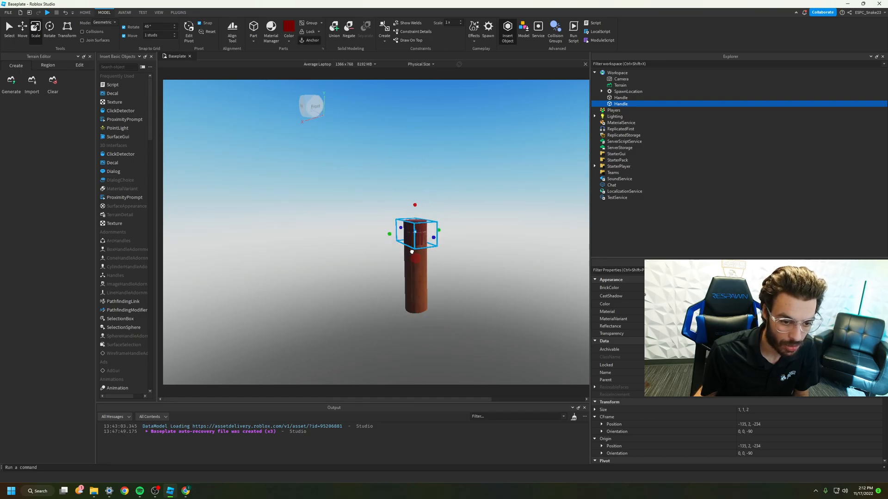
left_click(437, 192)
Rename the short red part at the tip of the handle as Fire
left_click(618, 105)
right_click(617, 107)
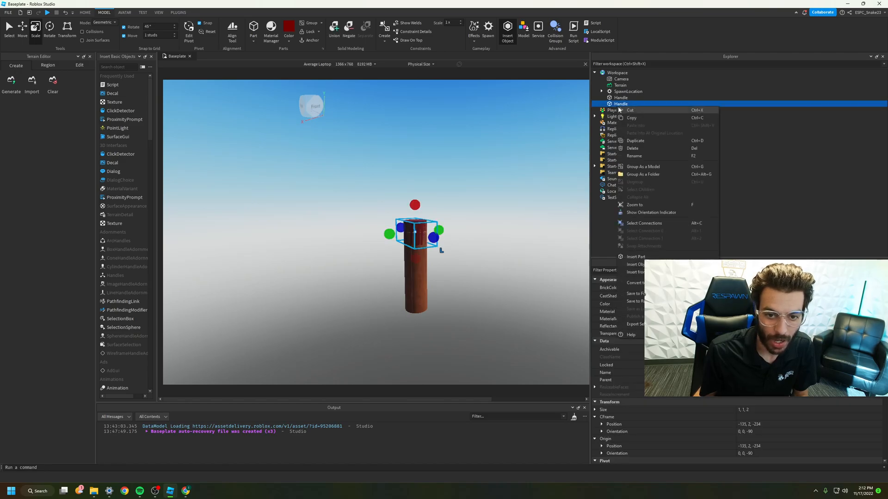
left_click(642, 156)
type("Fire")
key("Return")
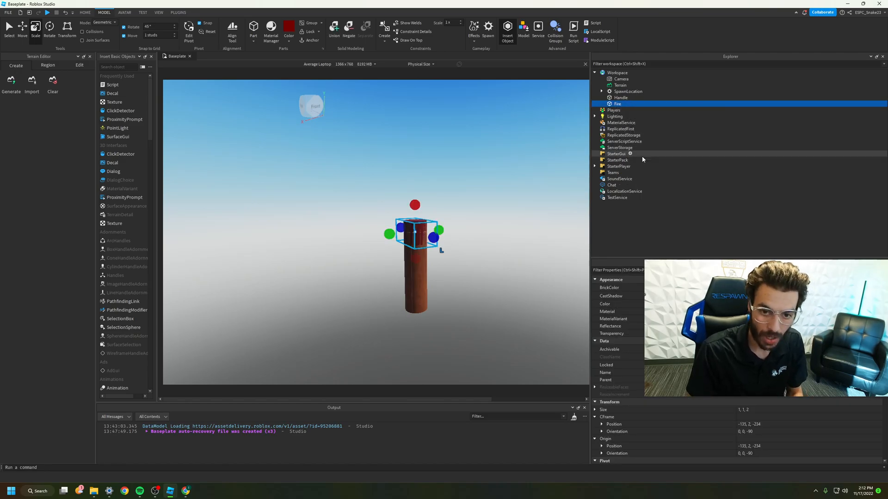
left_click(469, 137)
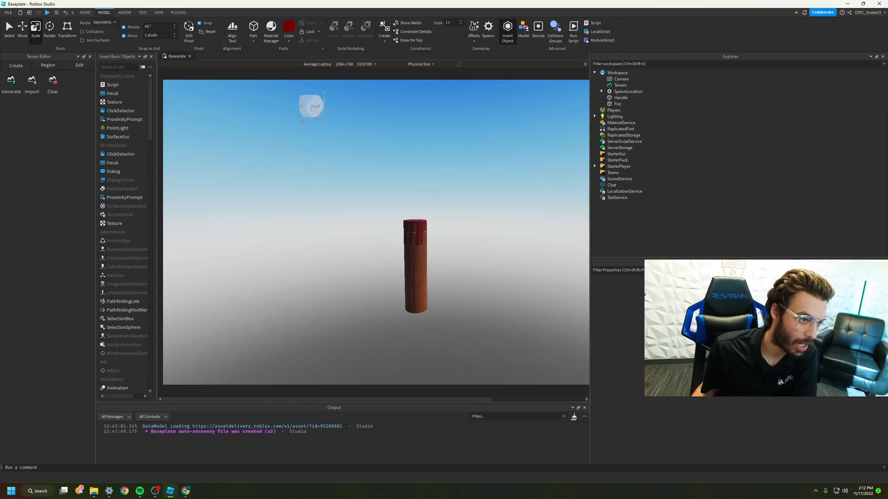
type("fi")
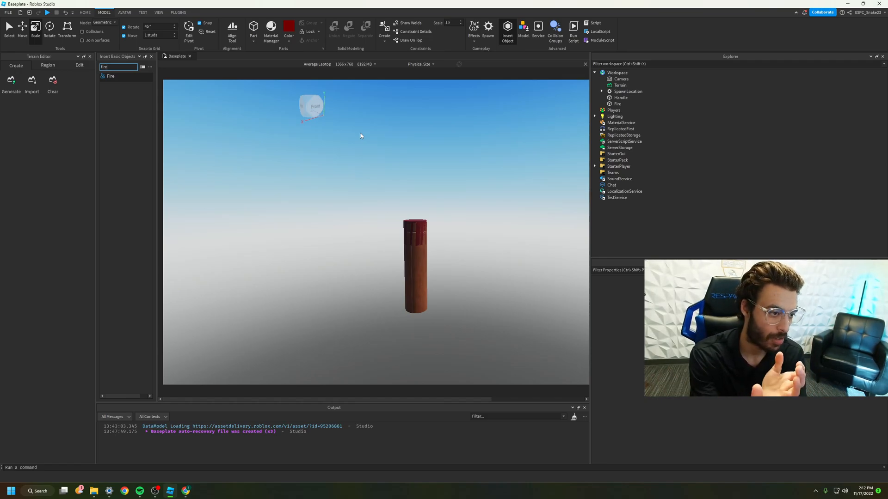
type("re")
key("BackSpace")
key("BackSpace")
key("BackSpace")
key("BackSpace")
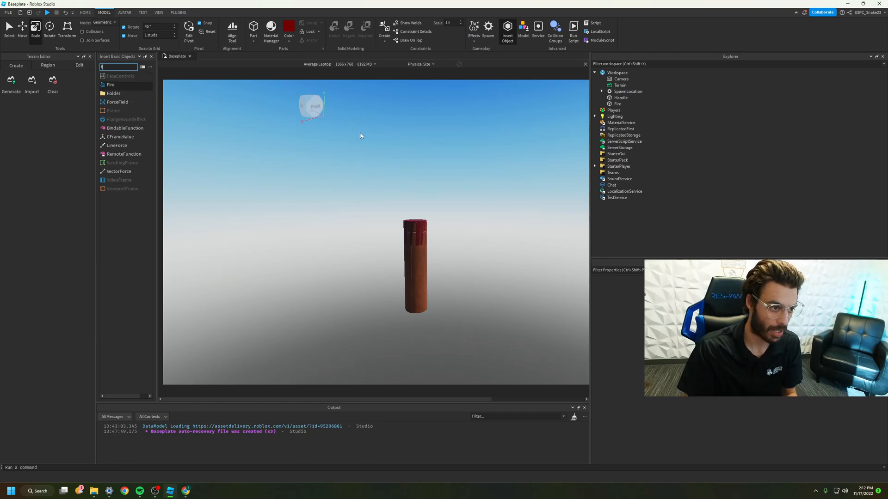
Insert a ParticleEmitter object and nest it inside the Fire part
type("part")
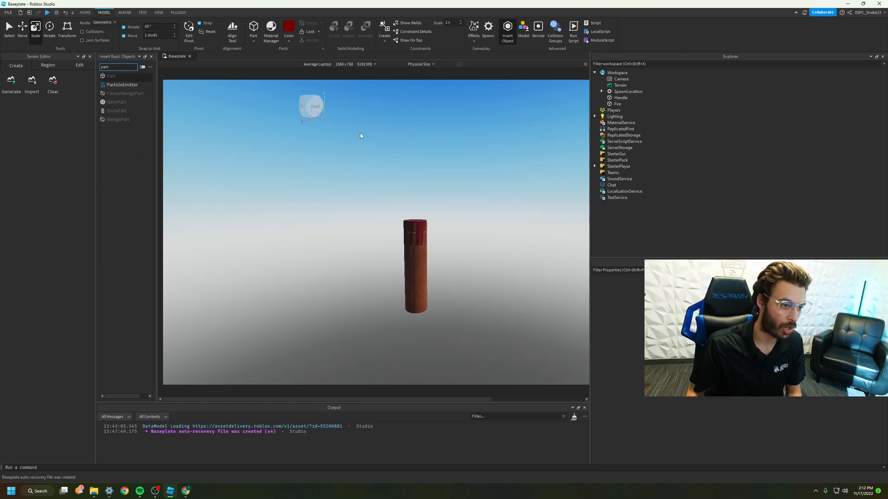
key("Return")
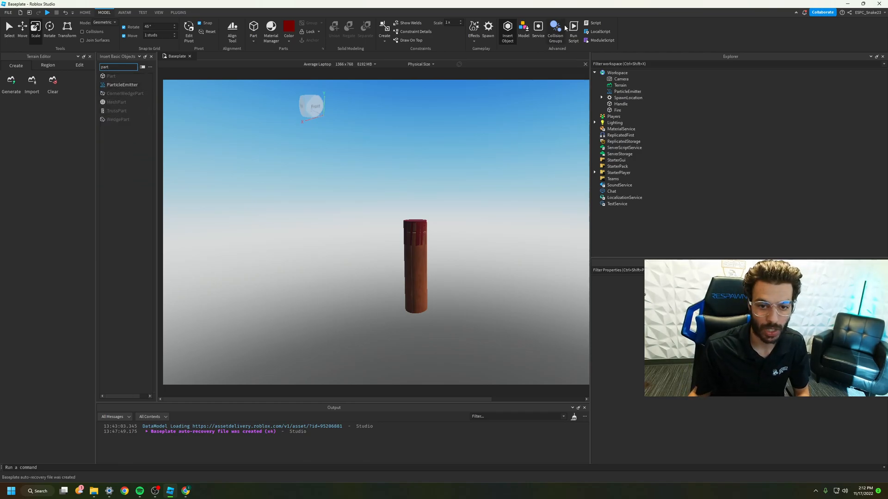
left_click(625, 91)
left_click(617, 110, "shift")
mouse_move(617, 111)
left_mouse_down()
mouse_move(614, 91)
mouse_move(619, 118)
mouse_move(619, 111)
left_mouse_up()
right_click_drag(416, 133, 416, 132)
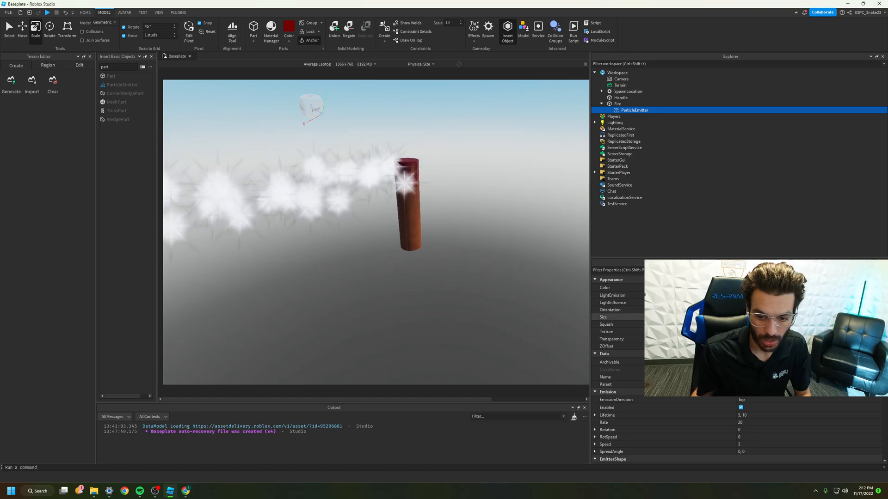
Open the particle emitter's Texture property
left_click(739, 332)
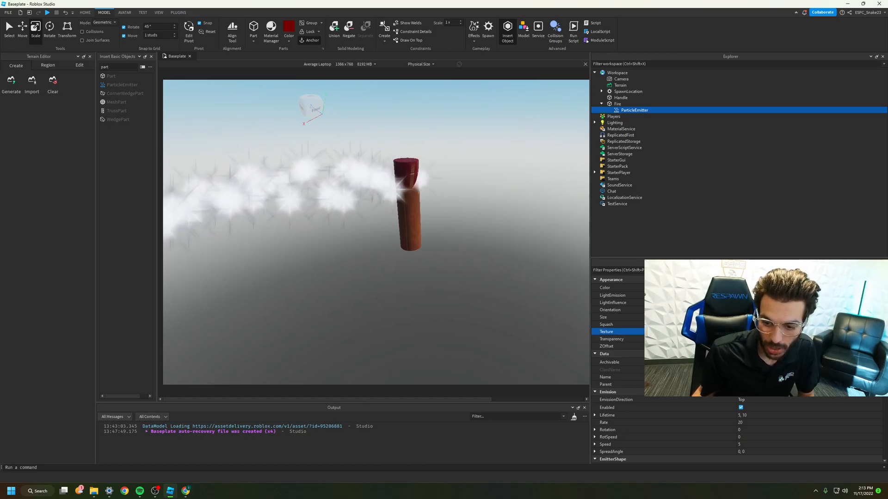
left_click(498, 296)
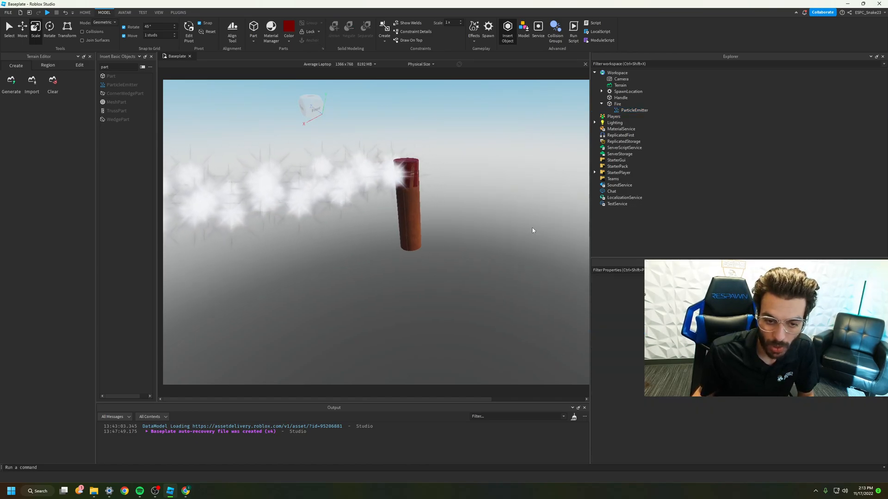
Delete the ParticleEmitter from the Fire part and insert Fire effect objects into the Workspace
left_click(635, 109)
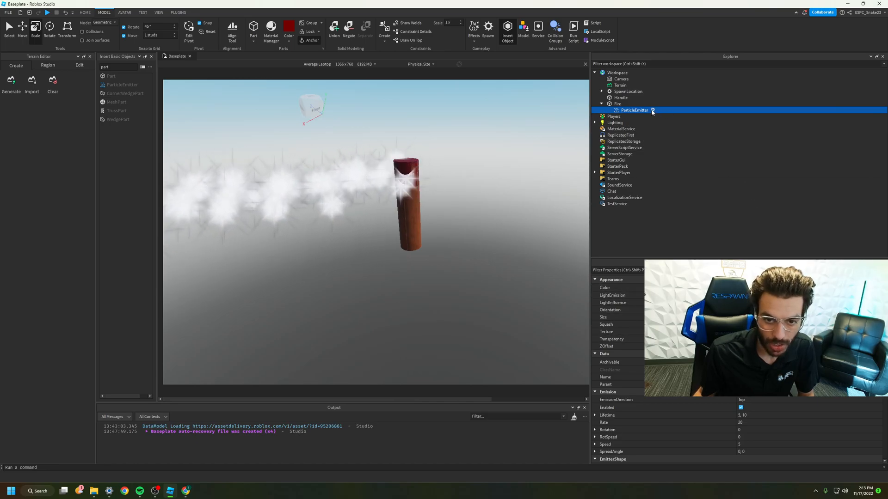
key("Delete")
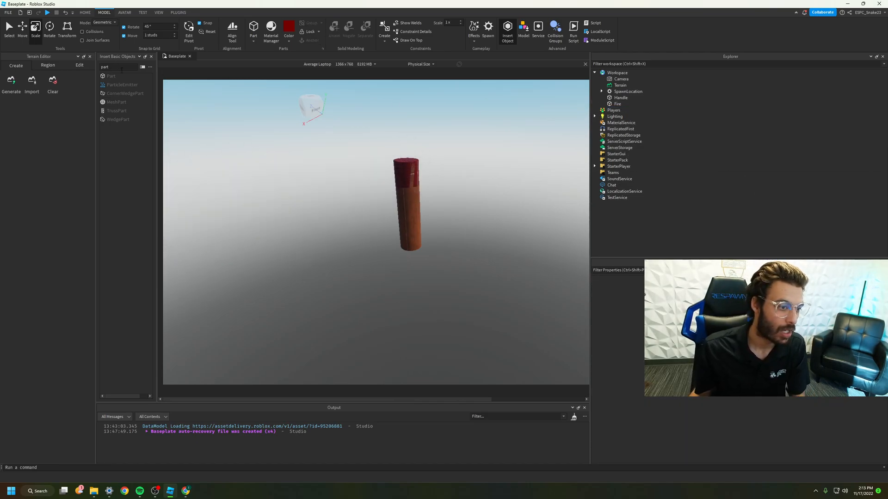
type("fire")
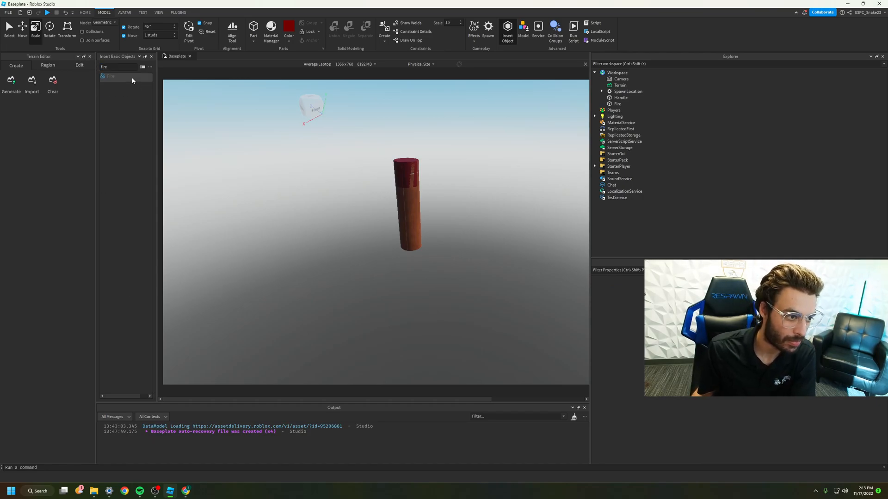
left_click(132, 81)
left_click(103, 77)
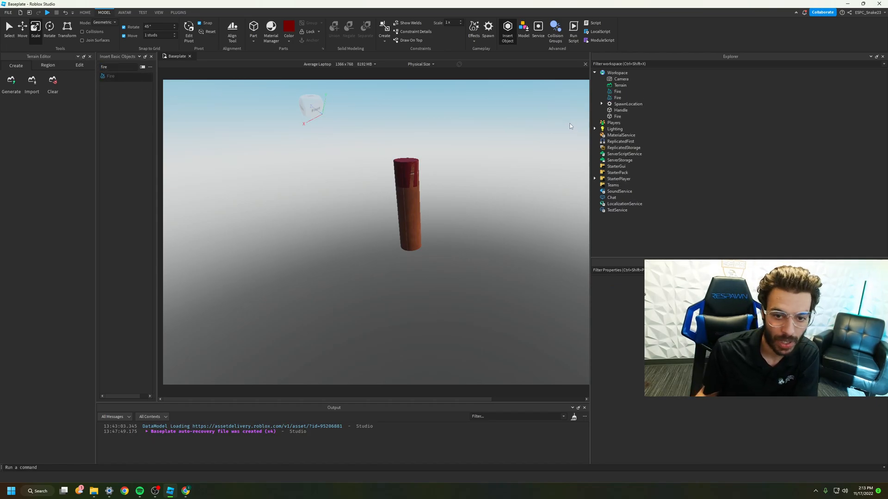
Delete the duplicate Fire effect from the Workspace and nest the remaining one inside the red Fire part
left_click(618, 97)
key("Delete")
left_click(617, 93)
mouse_move(590, 120)
left_mouse_down()
mouse_move(361, 113)
mouse_move(558, 121)
mouse_move(586, 110)
left_mouse_up()
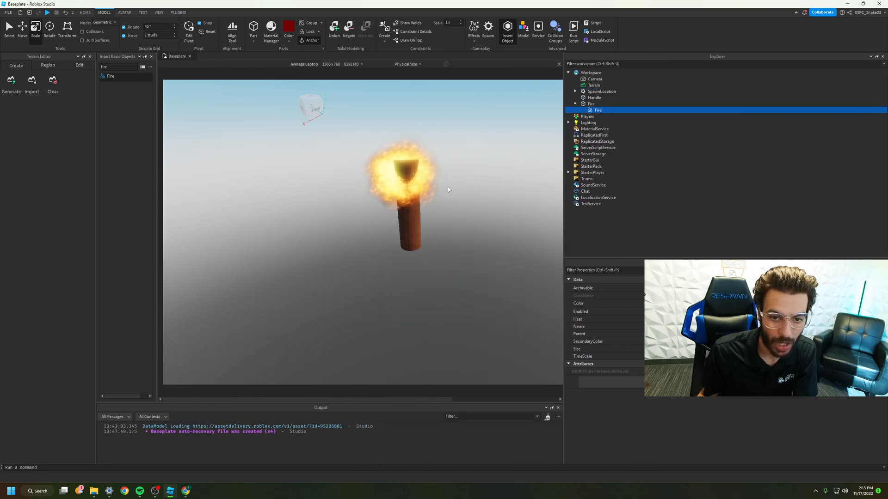
Open the red Fire part's Transparency property
left_click(591, 104)
left_click(740, 334)
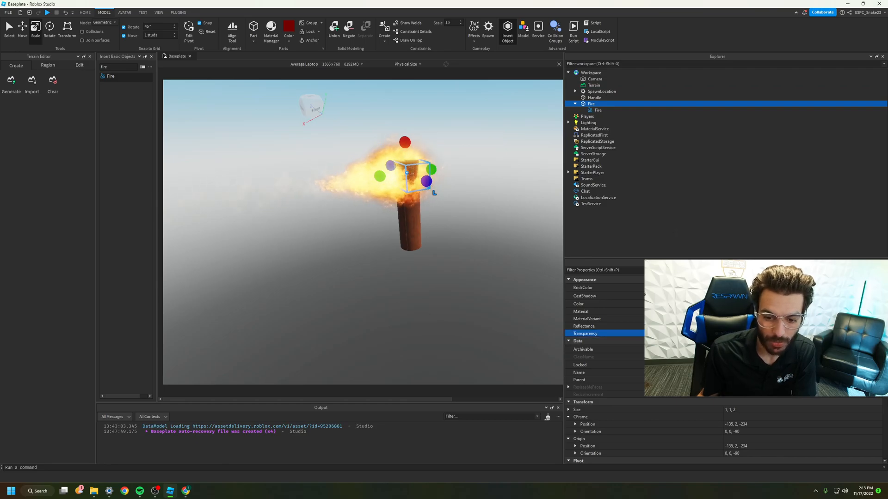
left_click(575, 104)
Anchor the Handle and Fire parts together, then clear the selection
left_click(594, 98)
left_click(612, 103, "ctrl")
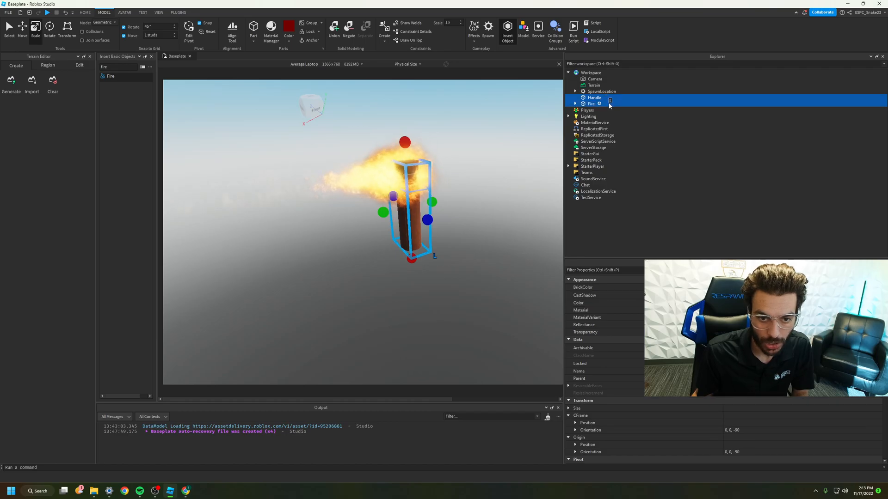
scroll(740, 369, "down", 5)
left_click(727, 422)
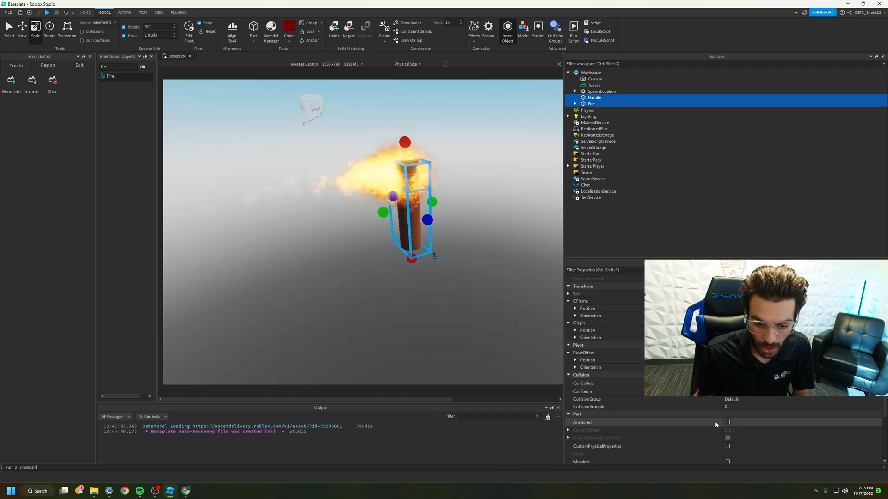
left_click(486, 337)
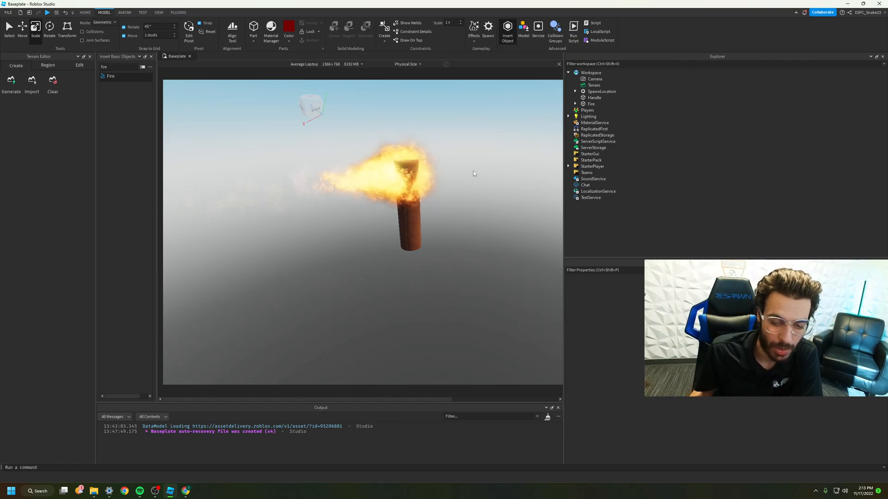
Delete the Fire part at the handle's tip together with its nested fire effect
left_click(590, 104)
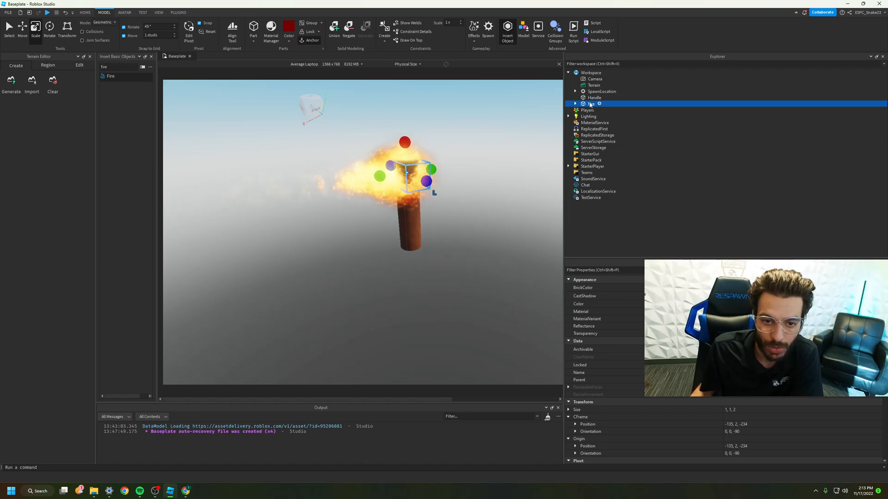
left_click(575, 104)
left_click(594, 110)
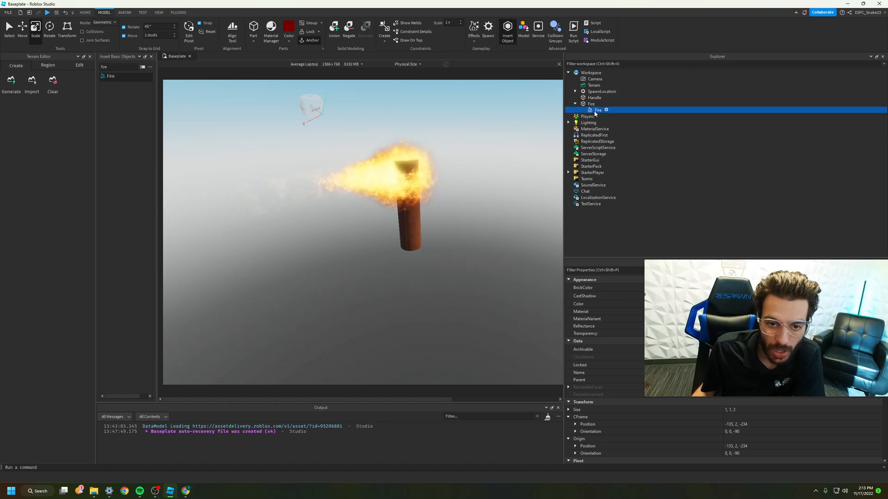
left_click(575, 103)
left_click(589, 105)
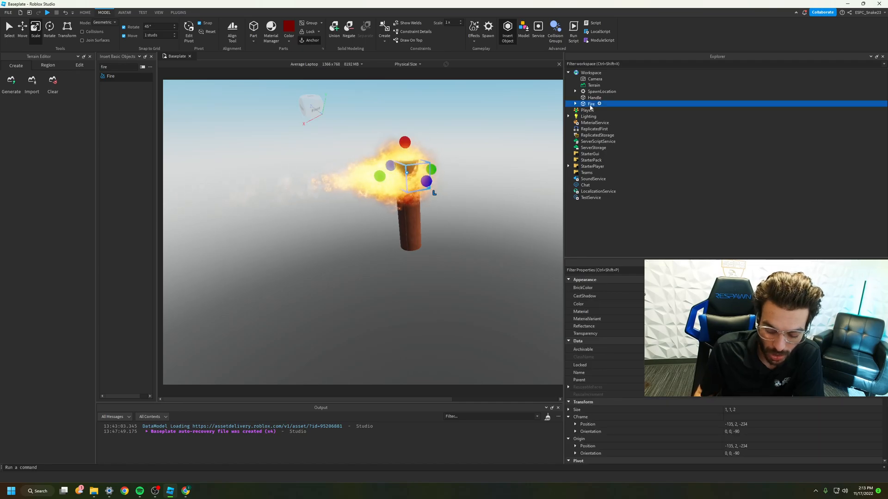
key("Delete")
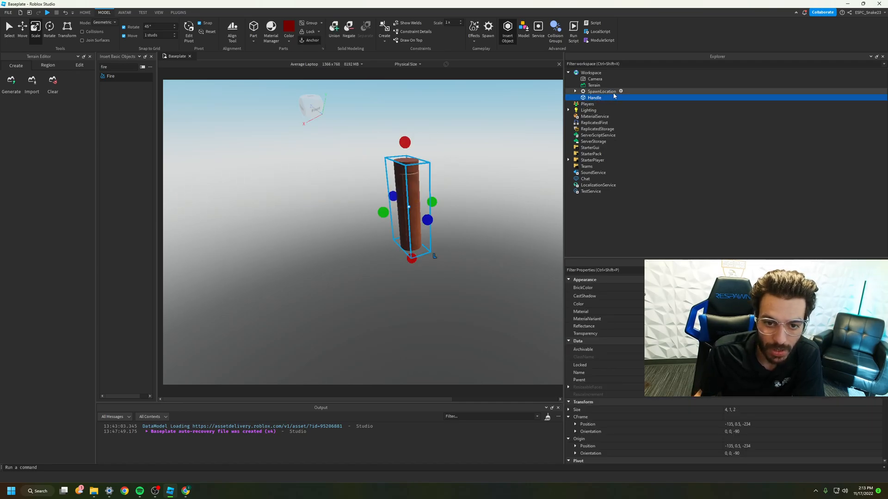
Insert an Attachment inside the Handle part
left_click(606, 98)
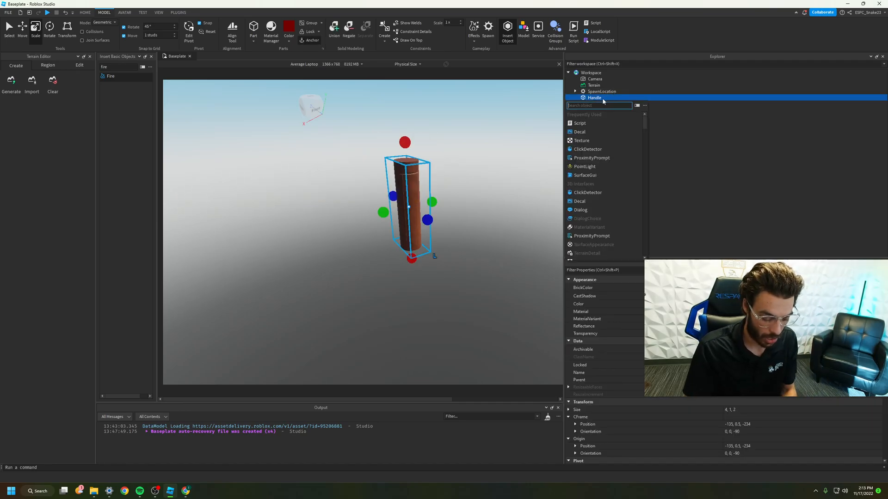
type("act")
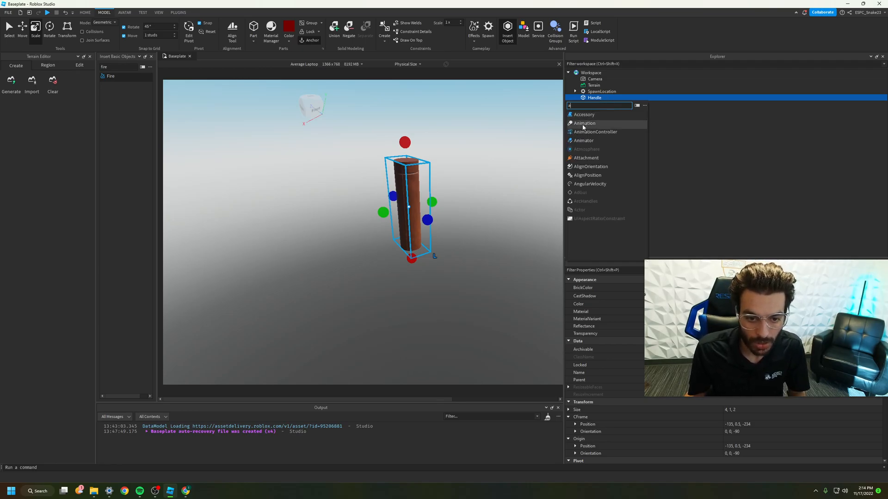
left_click(586, 157)
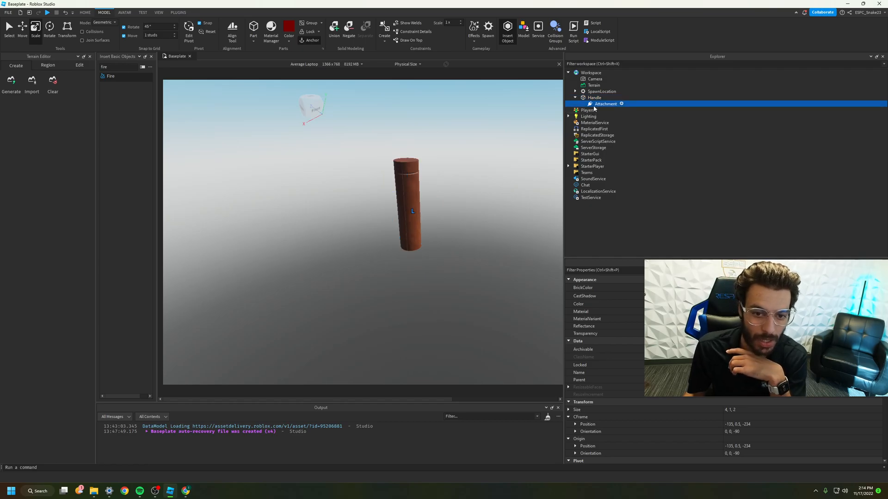
Move the attachment to the handle's upper end, at world position -135, 2.5, -234
right_click_drag(427, 200, 435, 167)
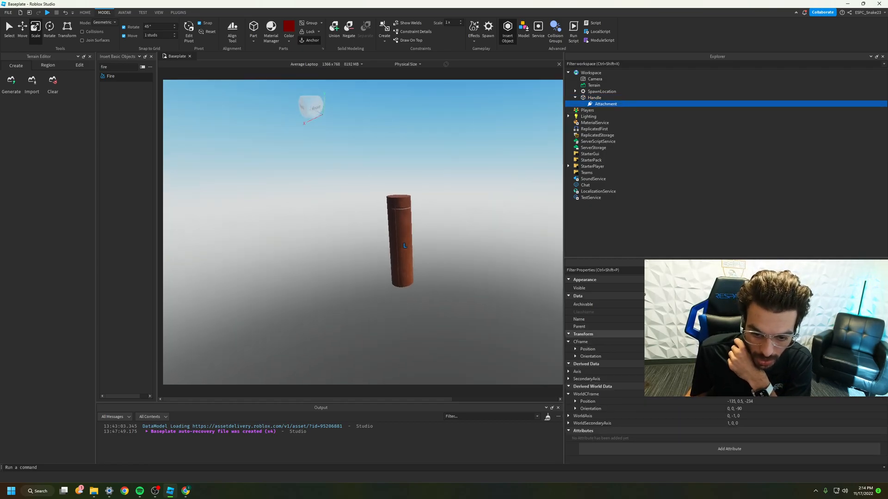
right_click_drag(451, 284, 456, 323)
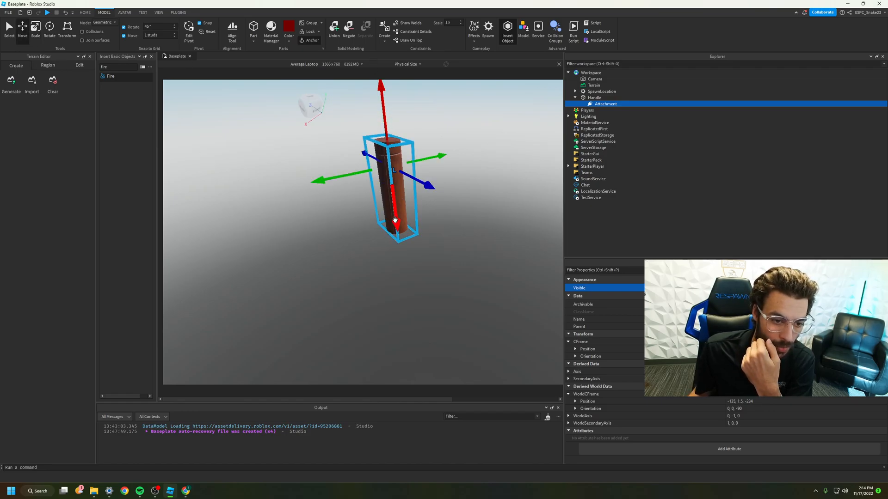
left_click_drag(394, 220, 392, 188)
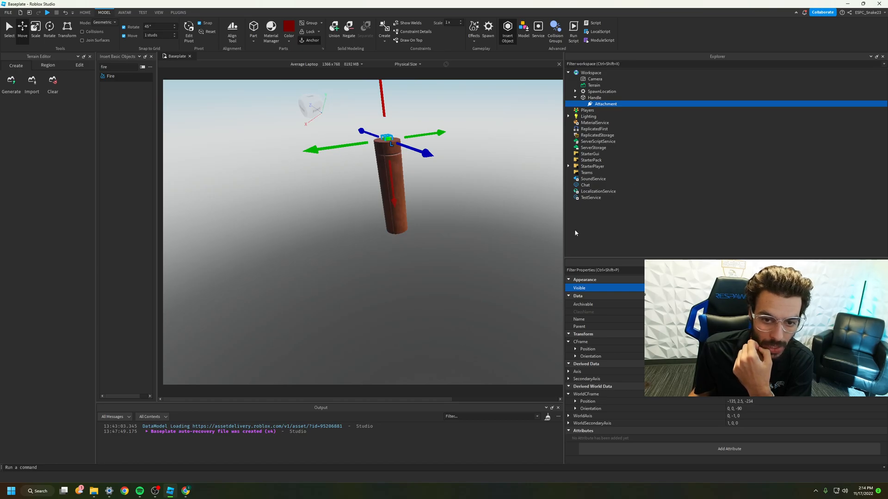
left_click(555, 153)
Insert a Fire effect inside the handle's attachment and select it to show its properties
left_click(622, 104)
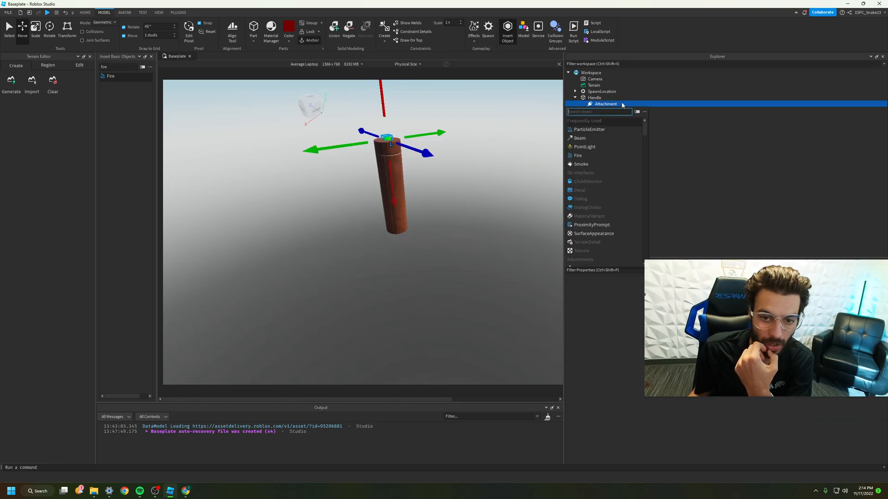
left_click(577, 156)
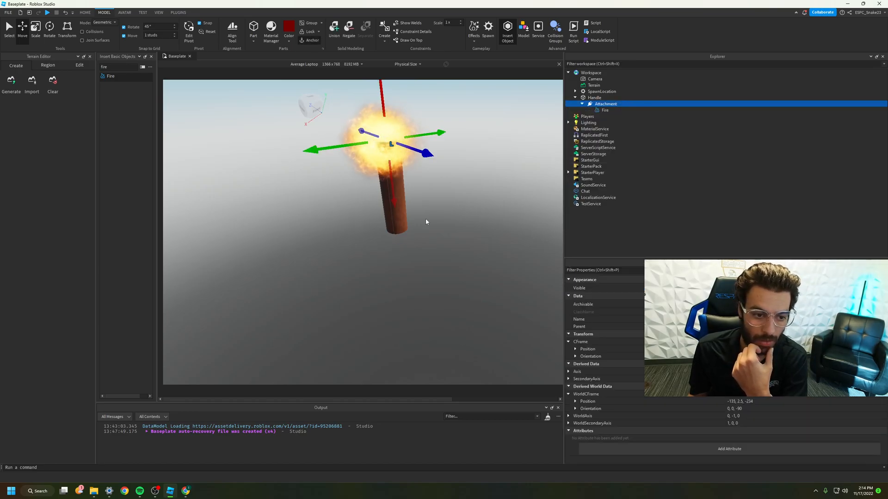
right_click_drag(450, 212, 399, 224)
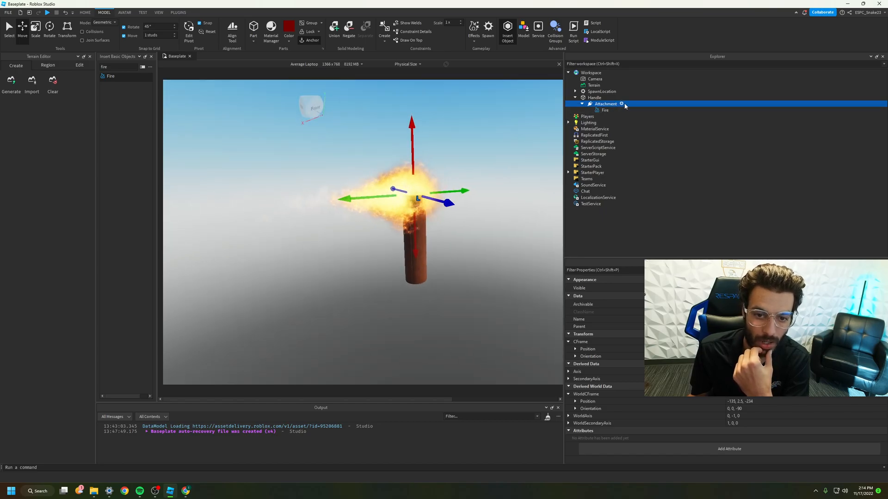
left_click(582, 104)
left_click(582, 104)
left_click(601, 110)
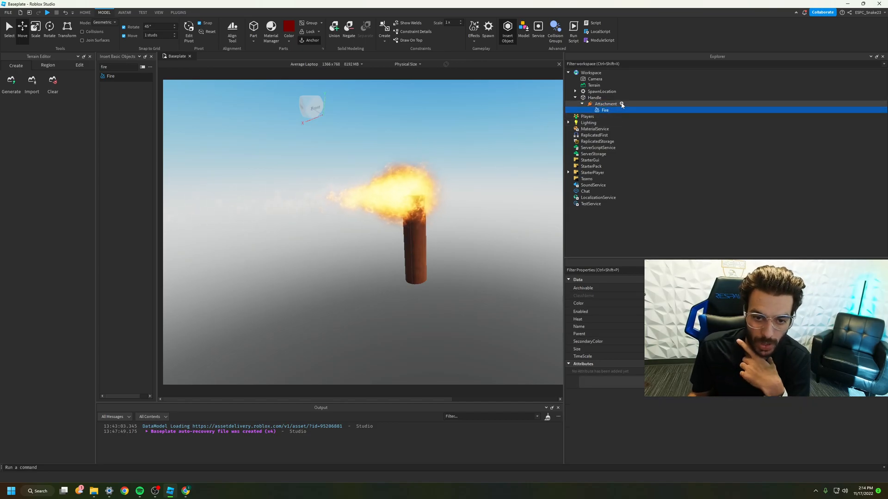
Insert a Smoke effect inside the handle's attachment, alongside the Fire effect
left_click(621, 104)
type("smoke")
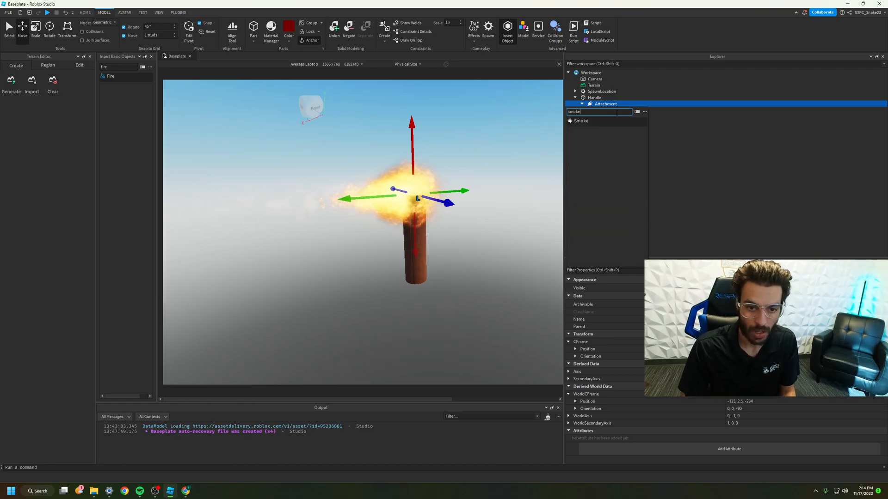
key("Return")
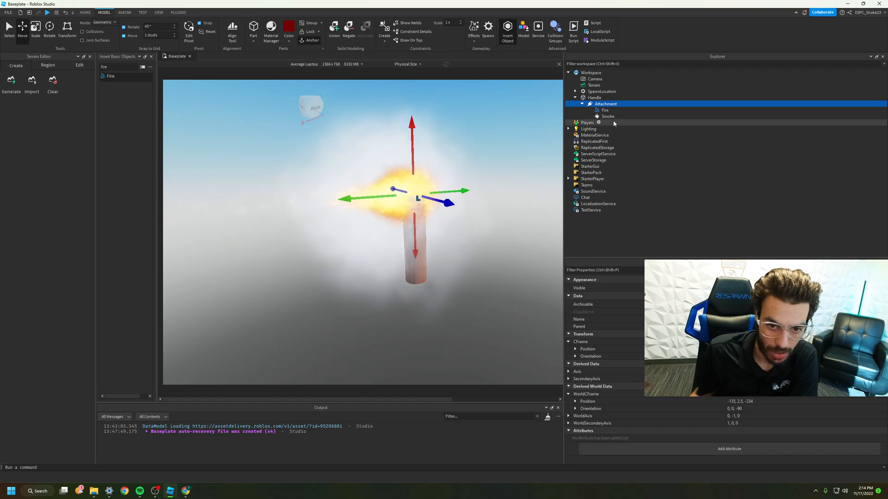
Set the Smoke effect's colour to black (#000000) and open its Size property
left_click(613, 117)
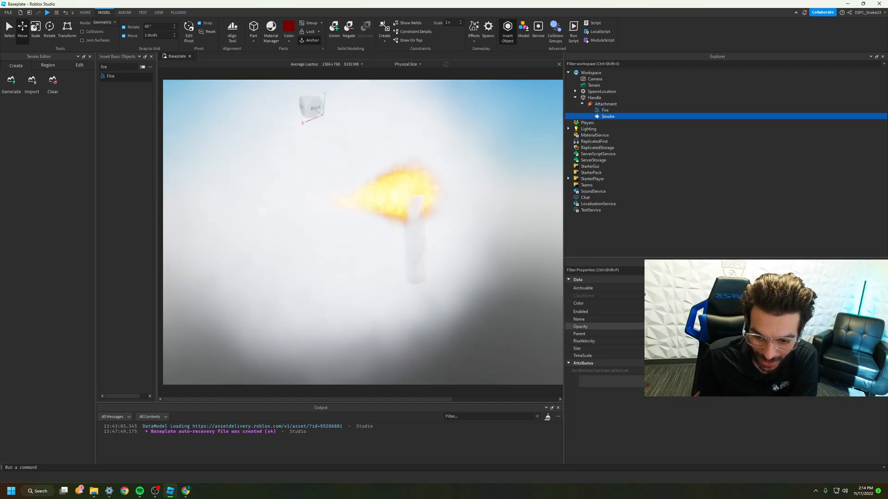
left_click(731, 304)
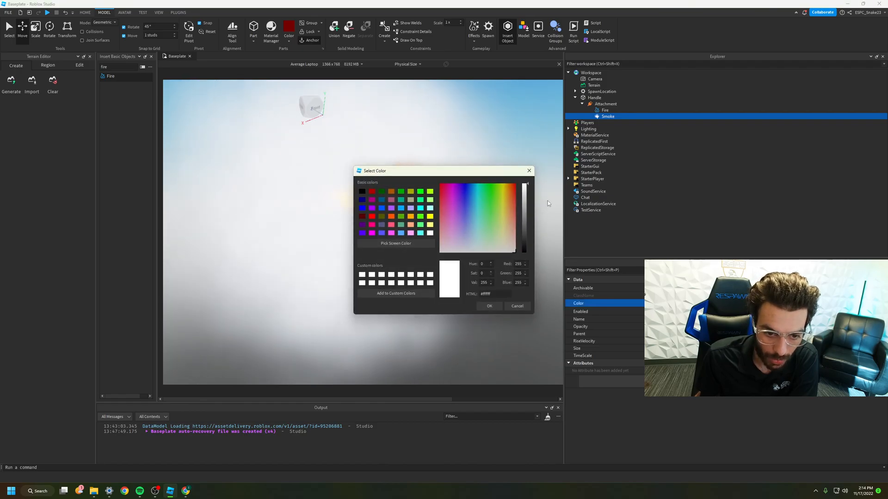
left_click_drag(527, 191, 527, 253)
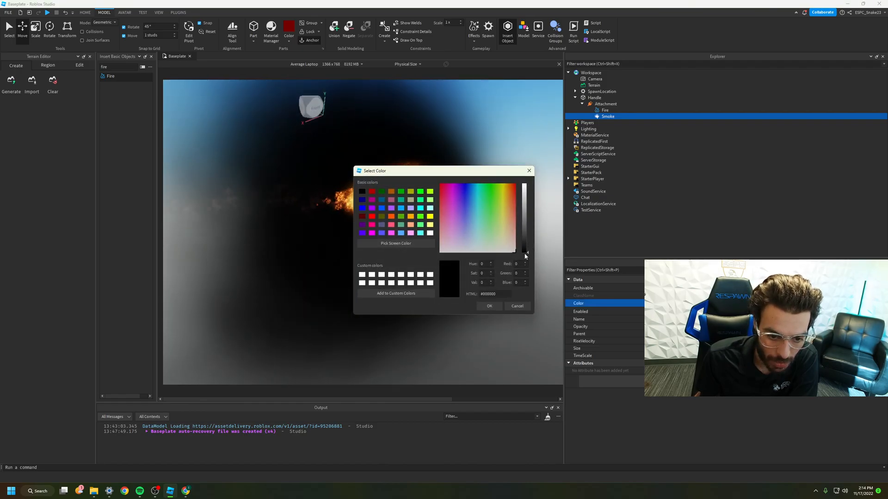
left_click(488, 306)
left_click(694, 348)
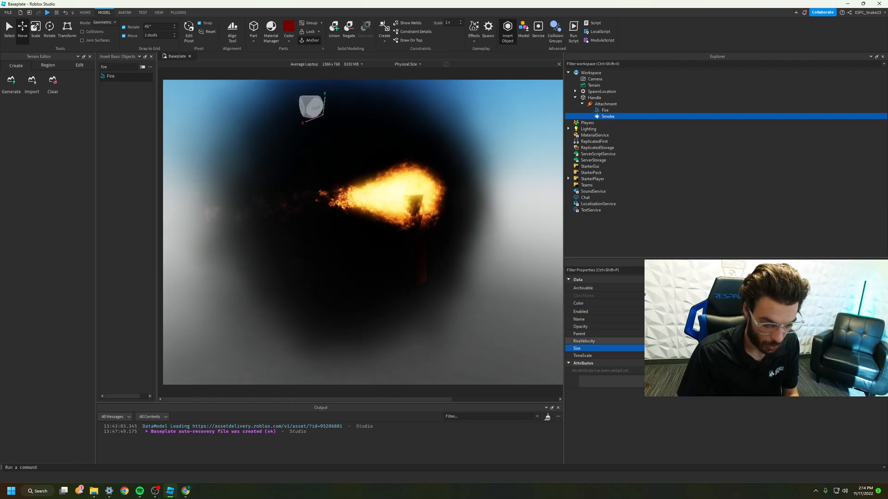
Move the torch handle horizontally to position -150, 0.5, -234
left_click(599, 98)
left_click_drag(455, 235, 470, 336)
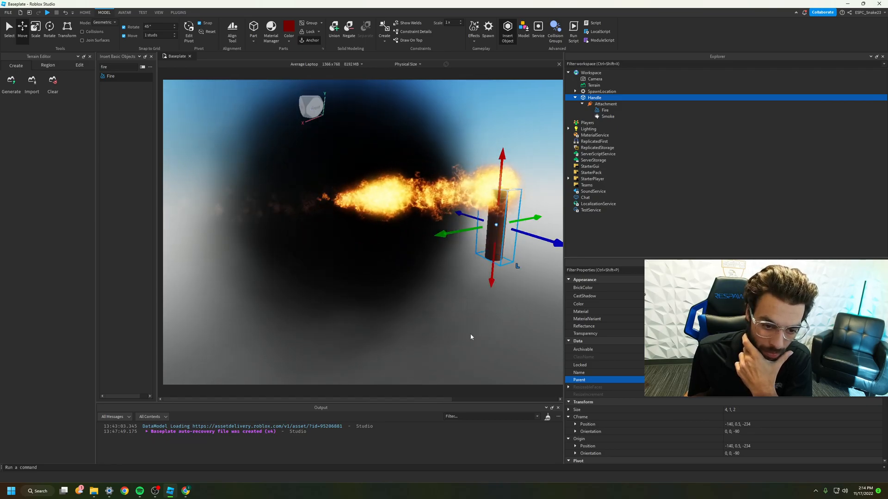
right_click_drag(470, 337, 470, 337)
left_click_drag(439, 236, 542, 228)
right_click_drag(472, 369, 472, 369)
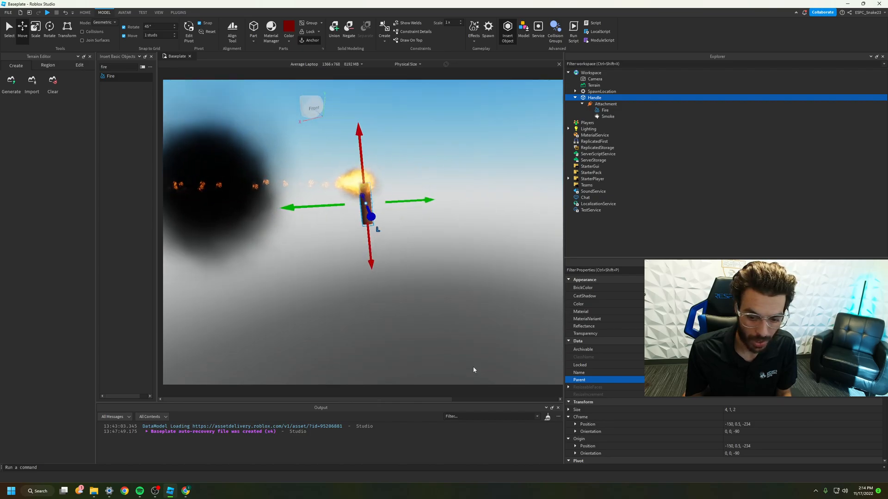
Open the Smoke effect's TimeScale and RiseVelocity properties and examine the smoke around the torch
left_click(607, 122)
left_click(607, 116)
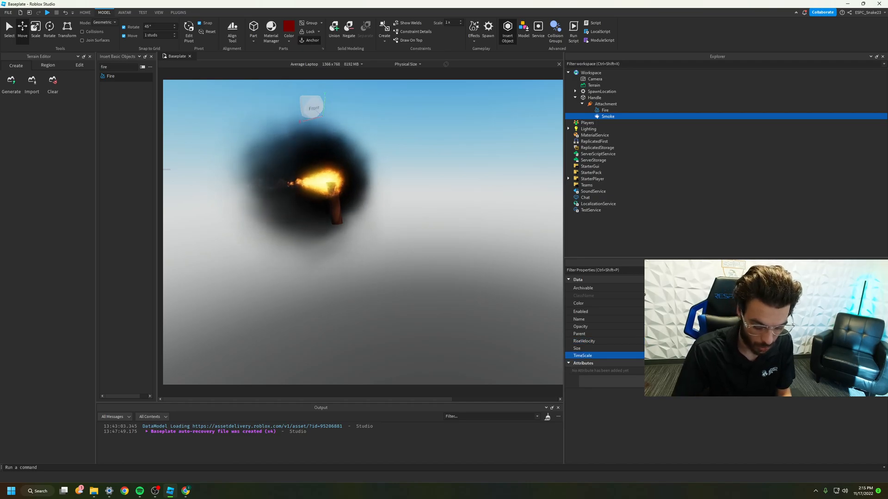
right_click_drag(489, 320, 437, 300)
scroll(437, 302, "up", 2)
scroll(437, 303, "down", 2)
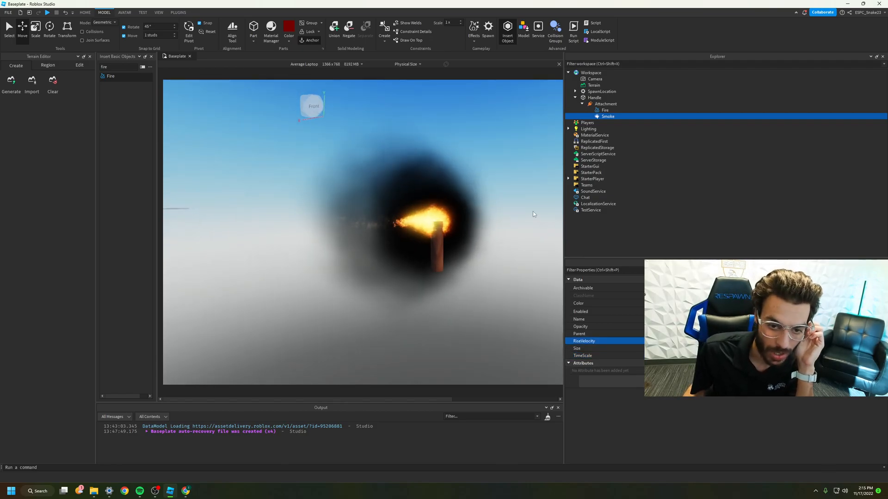
Move the torch handle back horizontally to position -139, 0.5, -234
left_click(601, 104)
left_click(594, 98)
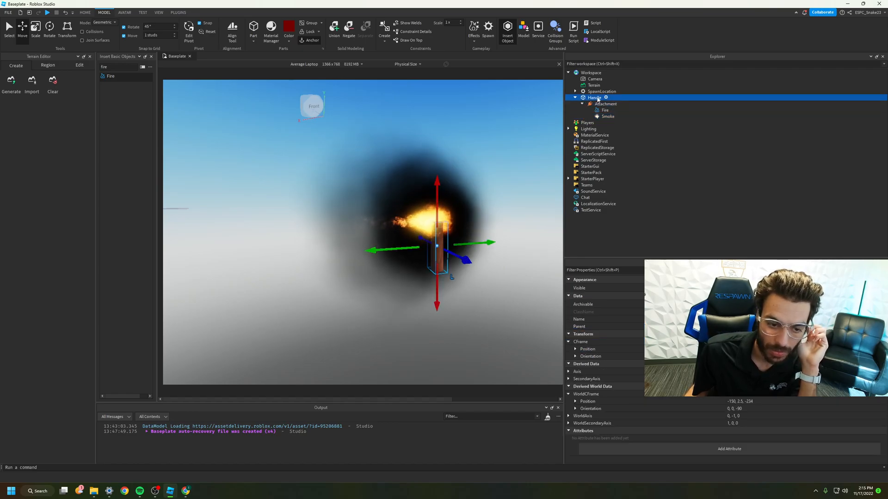
left_click_drag(483, 245, 393, 309)
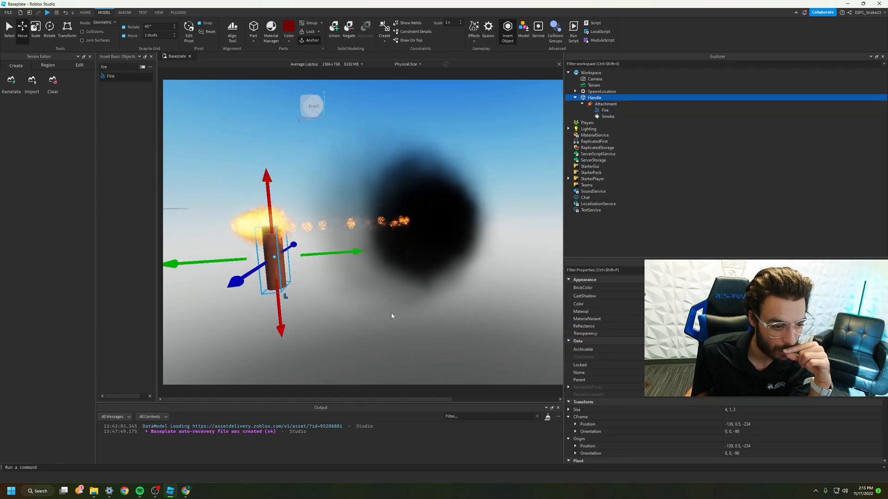
Set the Fire effect's colour to a light blue
left_click(607, 116)
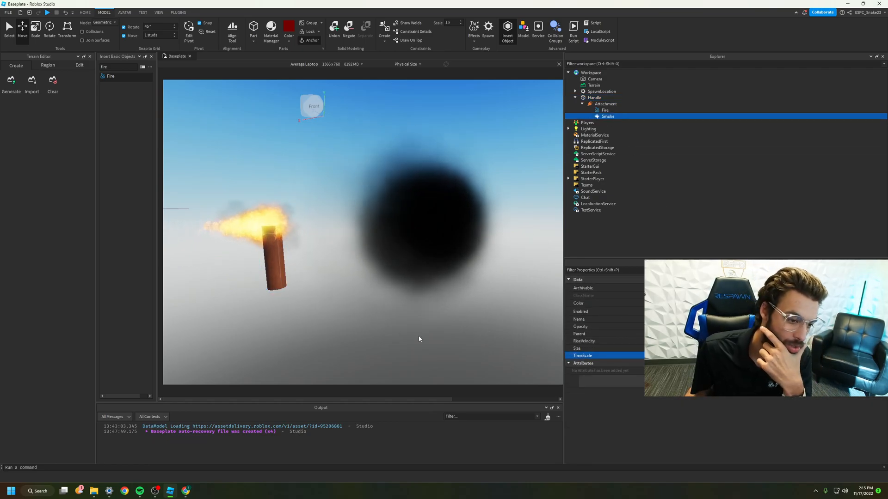
right_click_drag(400, 334, 400, 335)
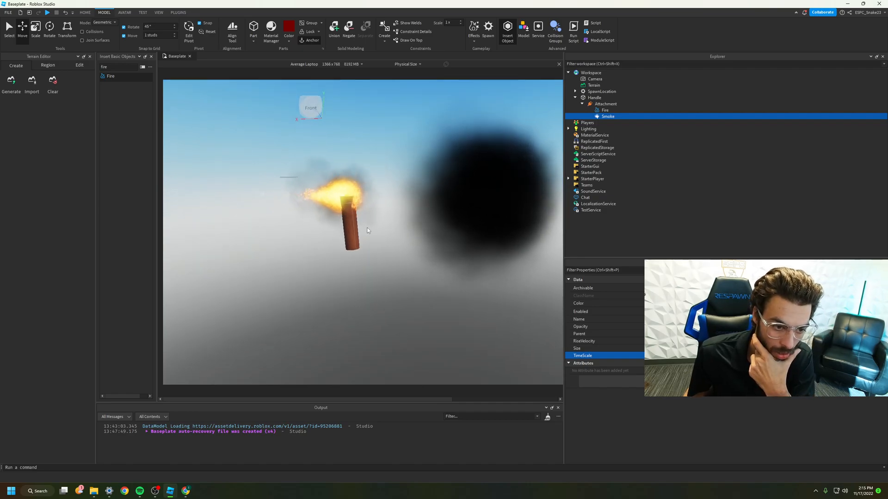
left_click(605, 110)
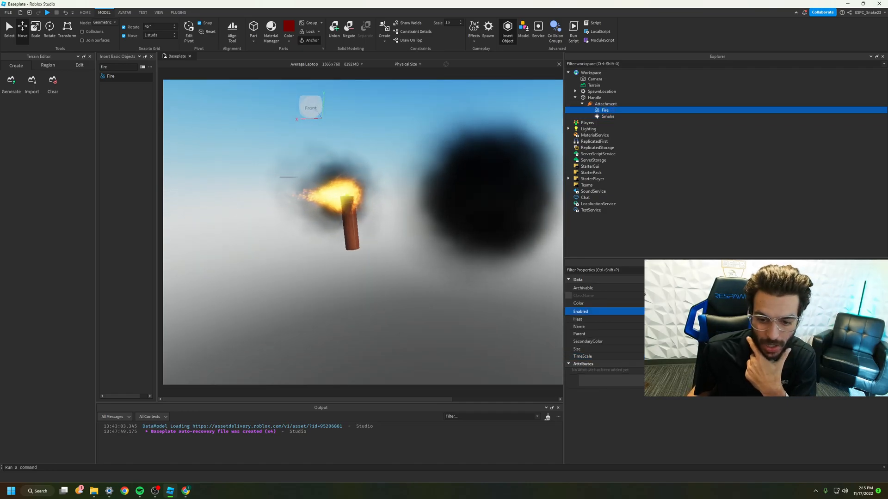
left_click(579, 303)
left_click(465, 187)
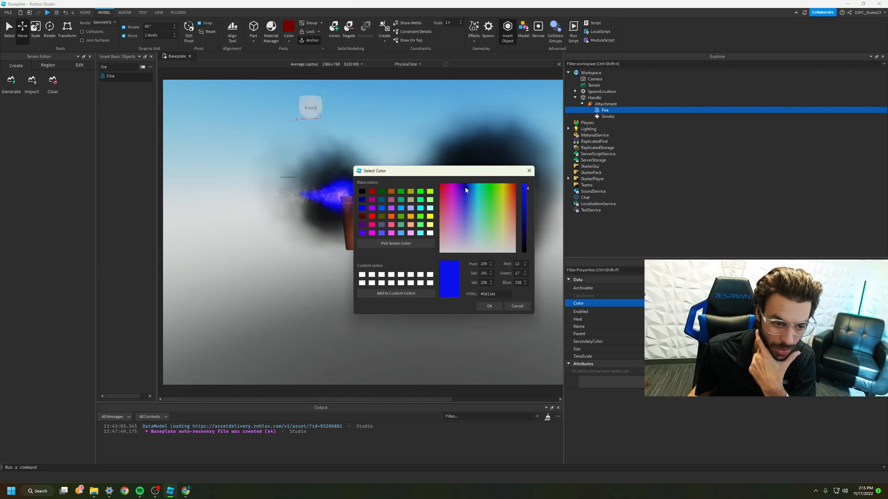
left_click(476, 223)
left_click(489, 306)
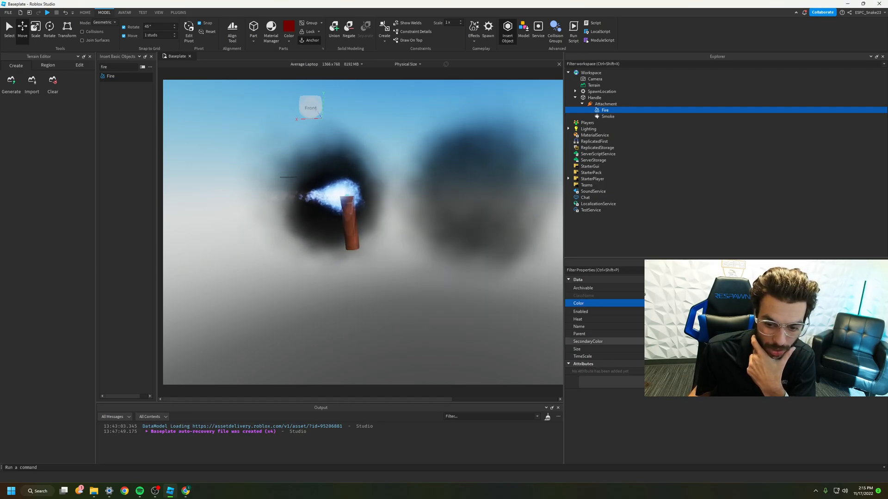
Rotate the attachment at the handle's upper end in 45° increments until the flame points straight up
left_click(605, 104)
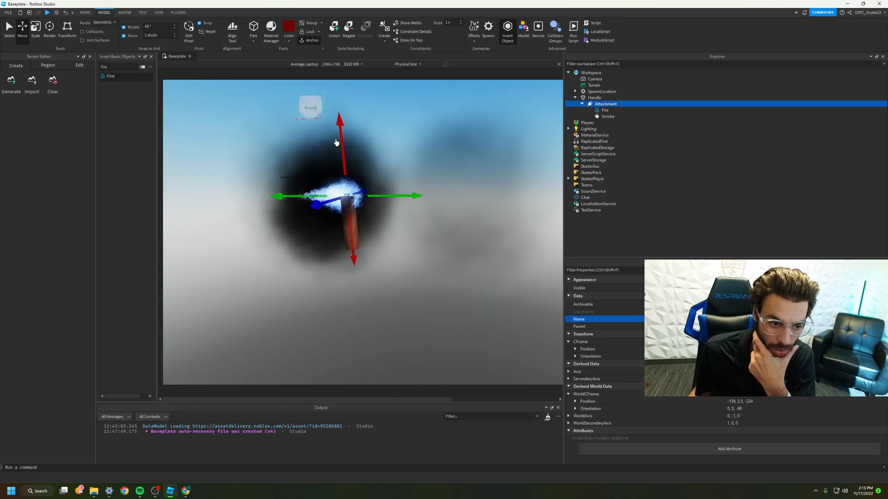
key("ctrl+4")
left_click_drag(376, 152, 357, 233)
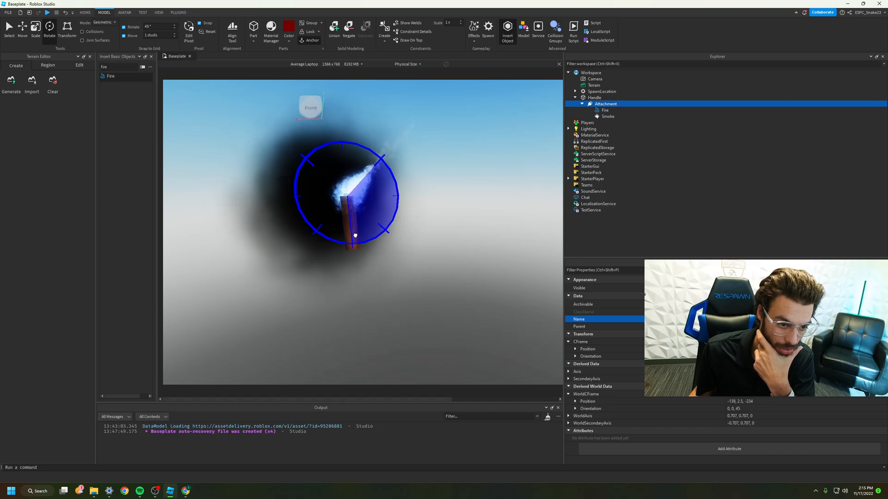
left_click_drag(377, 232, 377, 233)
left_click(426, 350)
right_click_drag(421, 312, 420, 310)
key("w")
scroll(420, 310, "down", 5)
scroll(420, 310, "up", 3)
scroll(420, 310, "down", 3)
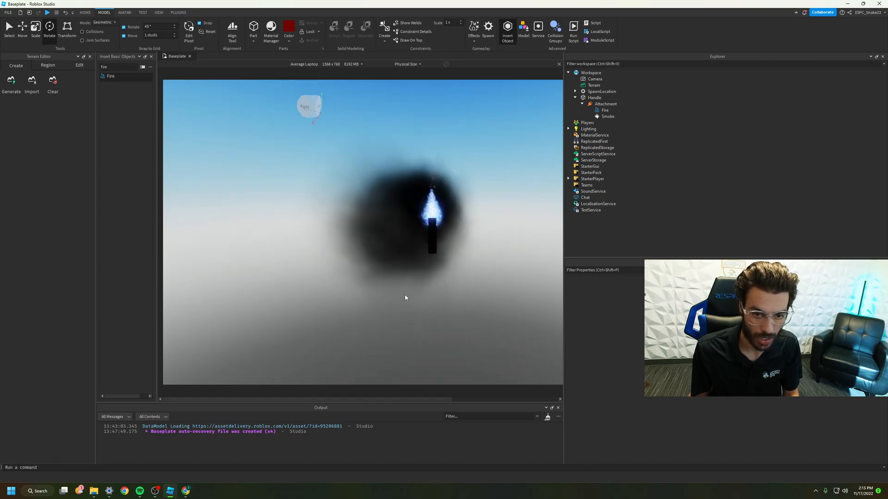
key("d")
key("w")
Open the Smoke effect's TimeScale property and move the torch handle horizontally to position -139, 0.5, -243
left_click(608, 117)
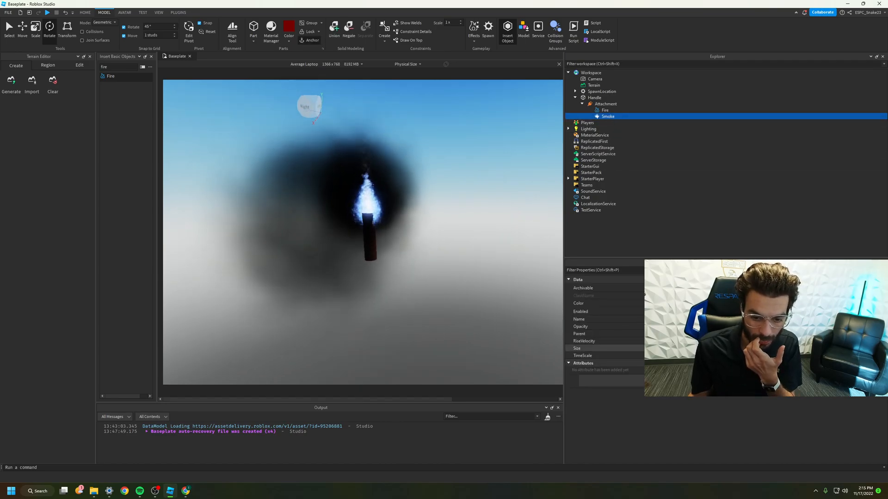
left_click(603, 355)
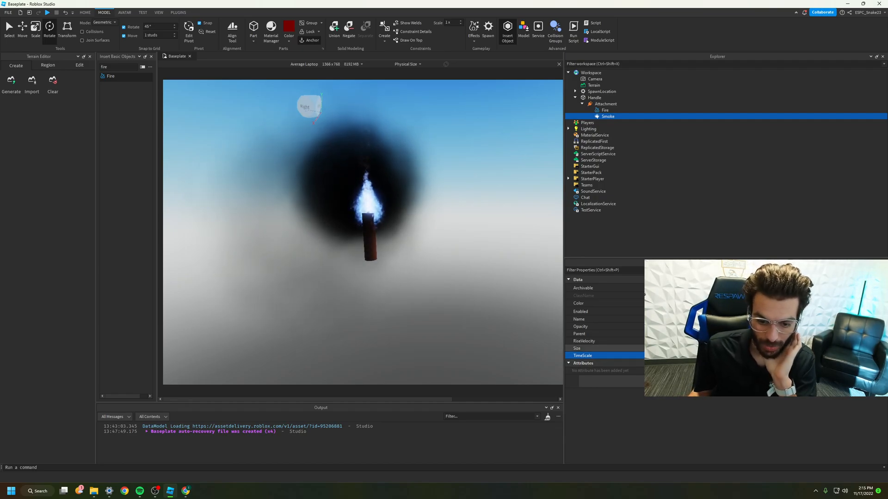
left_click(595, 100)
right_click_drag(430, 187, 443, 198)
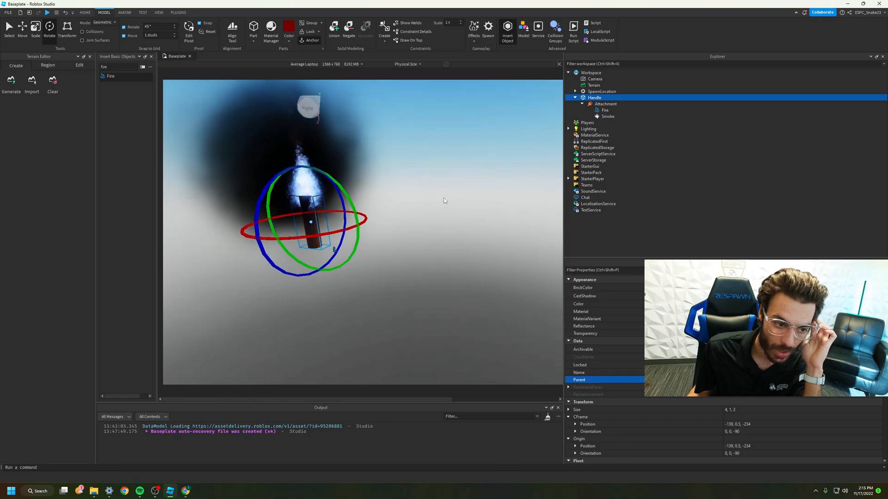
left_click(24, 34)
left_click_drag(370, 225, 484, 233)
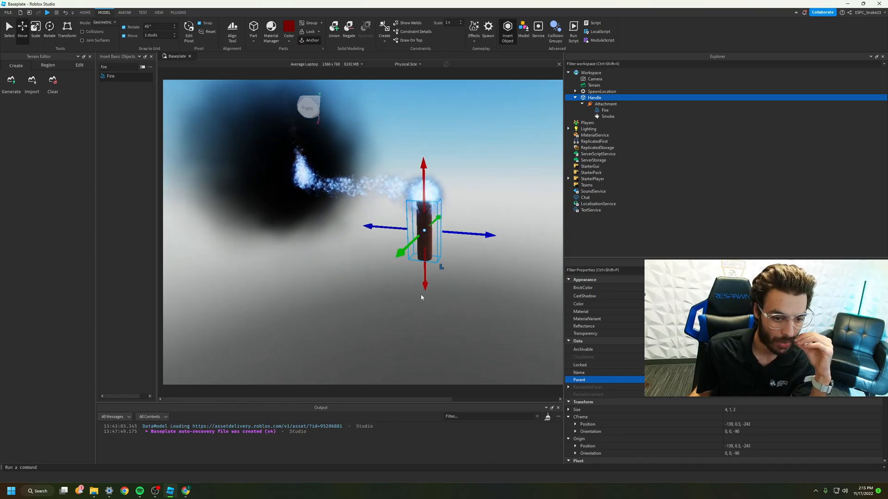
right_click_drag(421, 296, 421, 294)
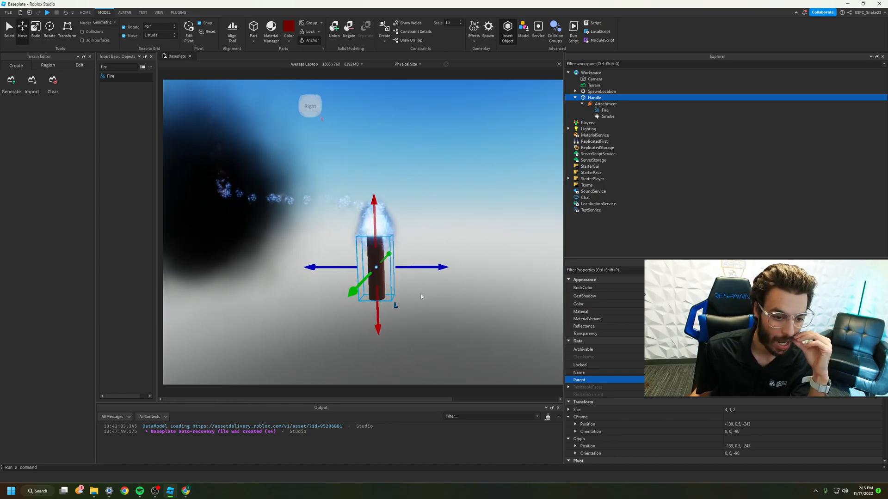
left_click(575, 98)
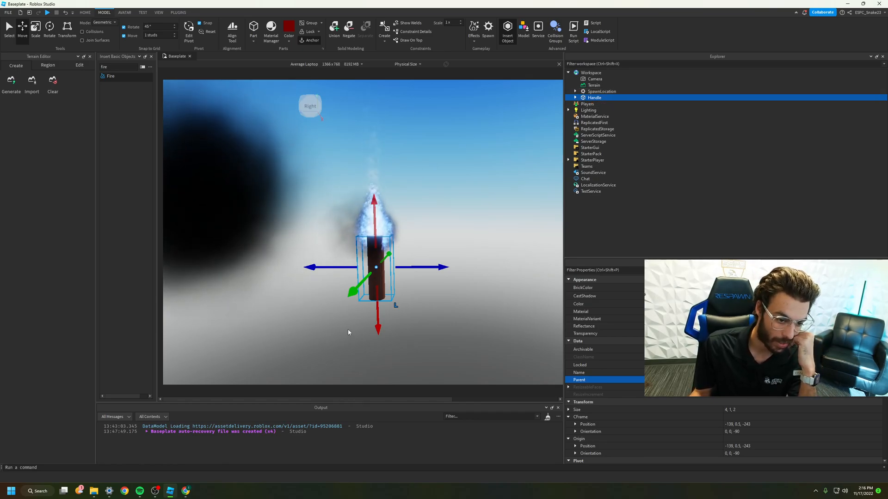
left_click(429, 183)
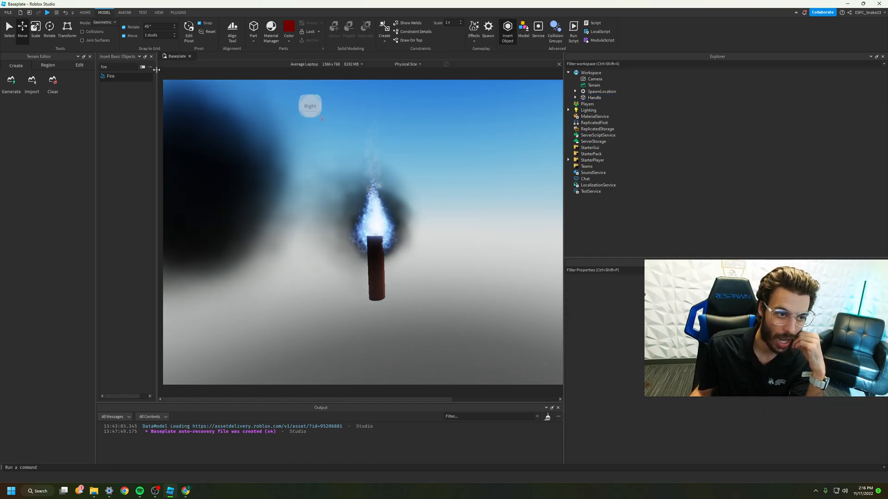
Insert a block part beside the torch and scale it into a tall slab about 4 × 17 × 28 studs
left_click(254, 39)
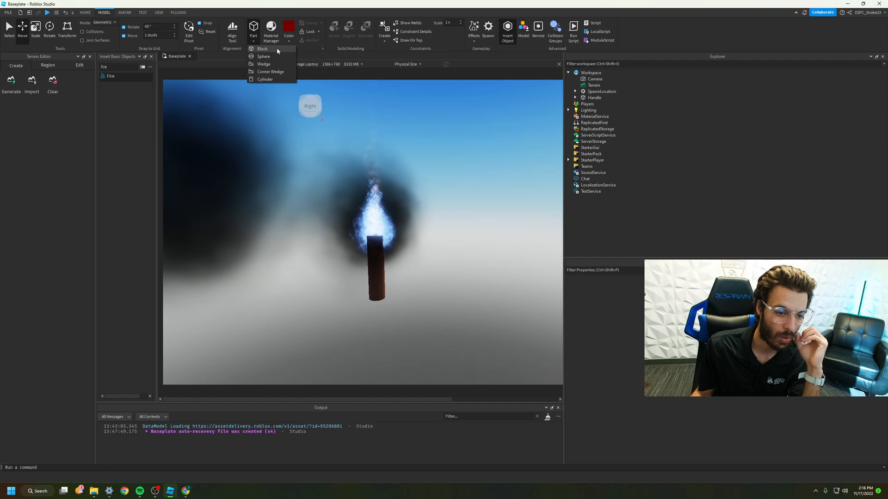
left_click(262, 49)
left_click_drag(384, 218, 409, 376)
left_click(37, 32)
left_click_drag(434, 293, 266, 294)
right_click_drag(431, 307, 431, 307)
key("d")
Rename the new block part as wall
right_click(591, 105)
left_click(615, 157)
type("wall")
key("Return")
scroll(751, 398, "down", 5)
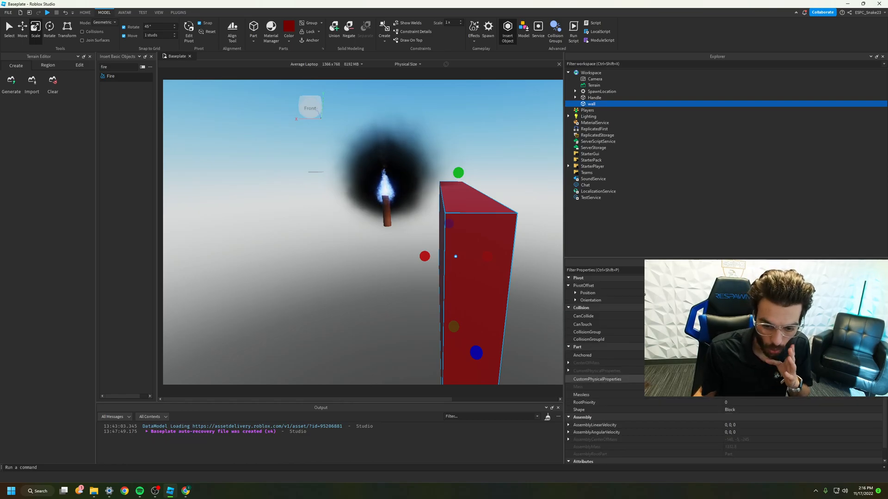
Rename the Handle part as Torch
left_click(593, 98)
right_click(594, 98)
left_click(615, 147)
type("Torch")
key("Return")
Turn off the Torch part's Anchored property
scroll(601, 370, "up", 5)
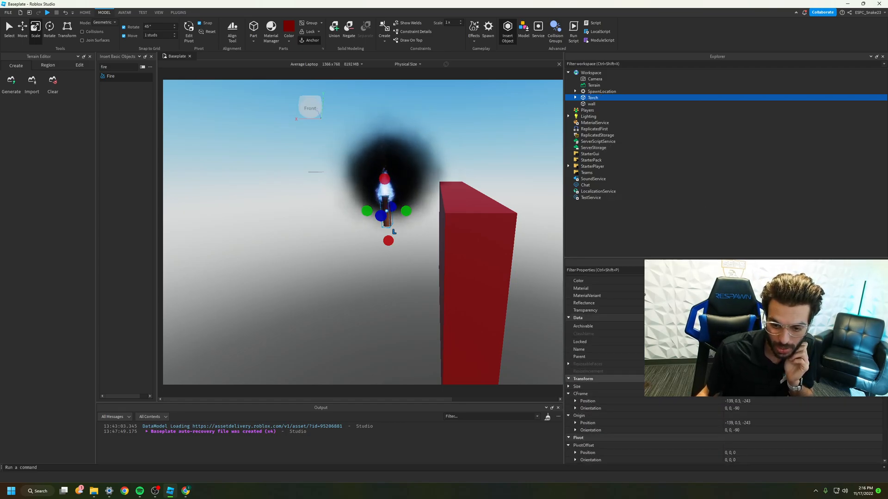
scroll(732, 402, "down", 5)
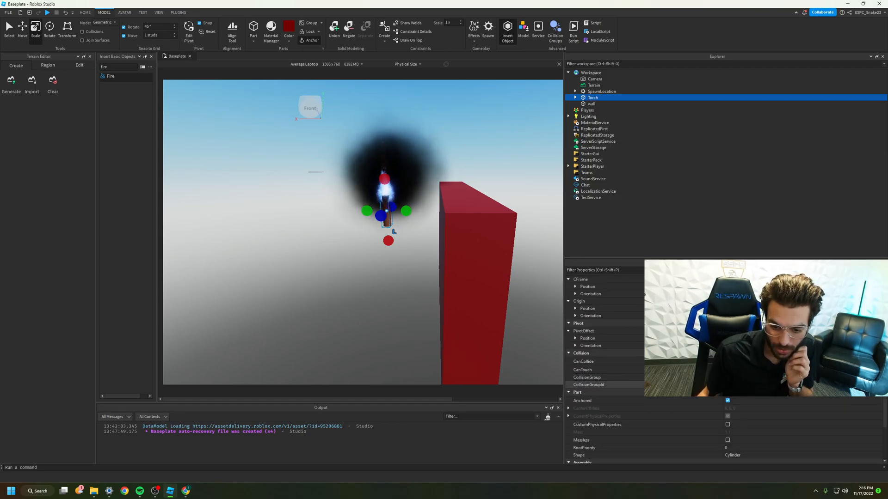
left_click(727, 401)
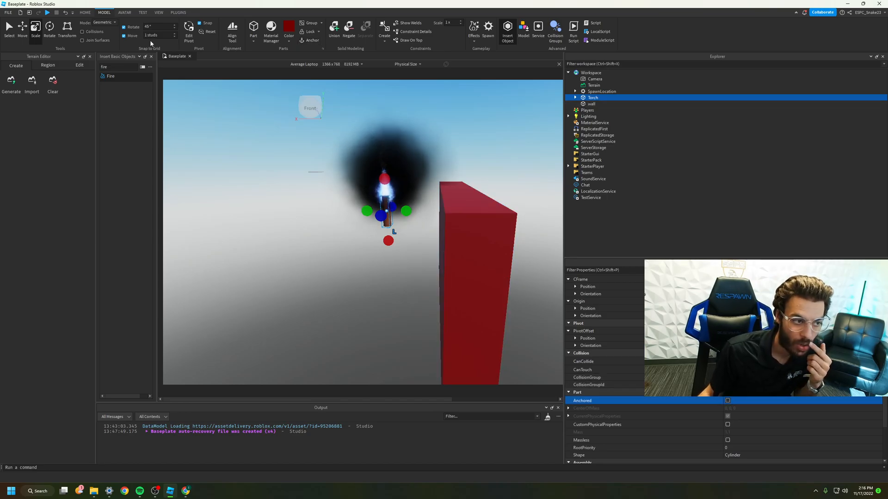
Place the torch against the wall's side at about -144.3, 1.2, -253 and tilt its flame end 45° away from the wall
left_click(24, 33)
left_click_drag(371, 228, 467, 236)
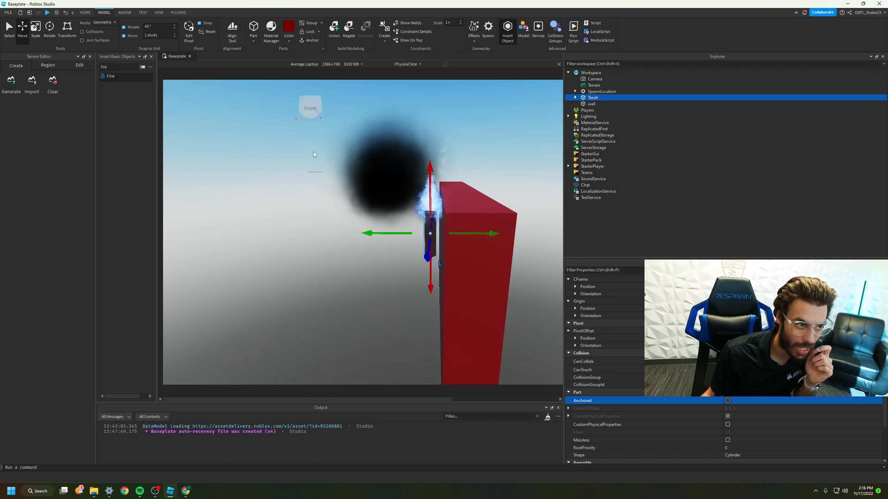
left_click(50, 30)
left_click_drag(443, 189, 386, 199)
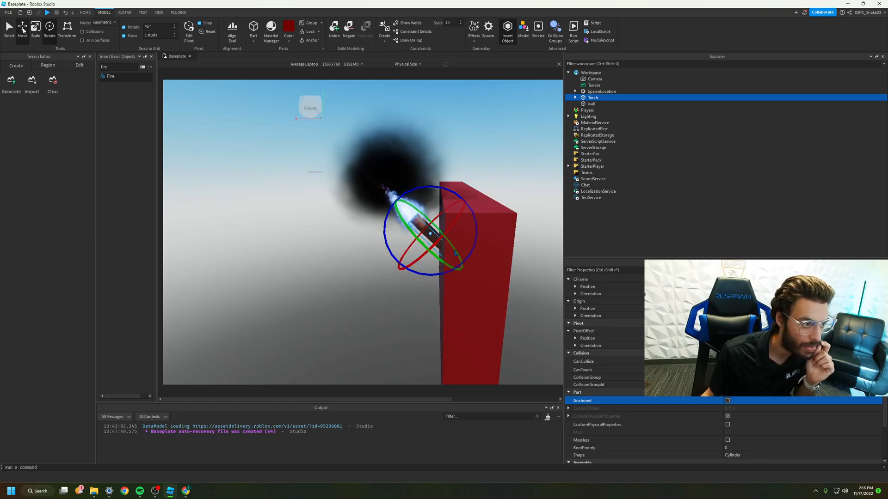
left_click(22, 31)
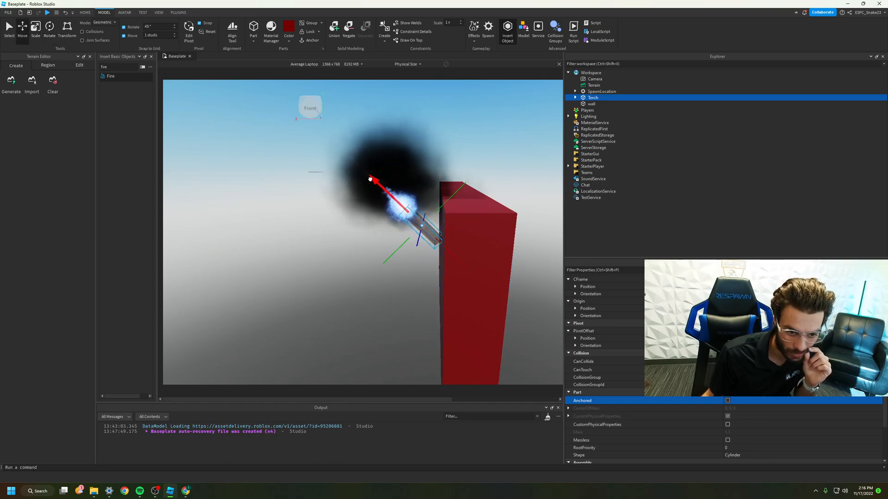
left_click(304, 216)
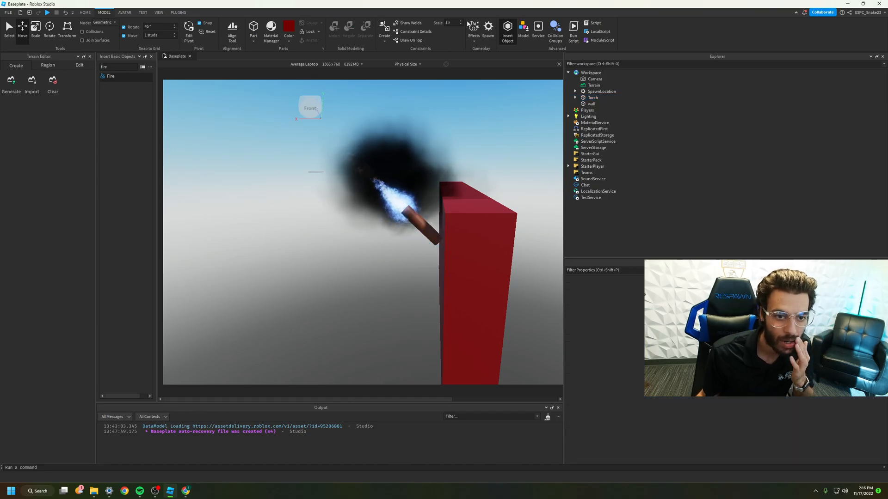
Create a Weld constraint joining the wall and the torch
left_click(388, 40)
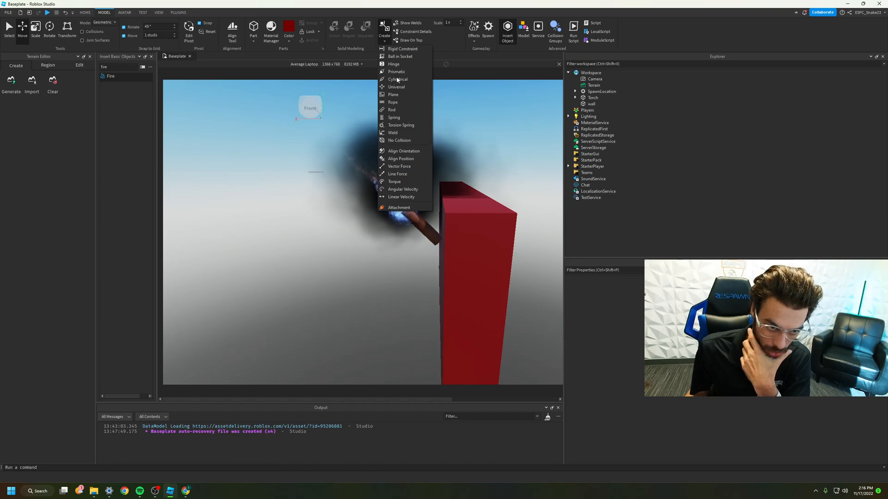
left_click(400, 134)
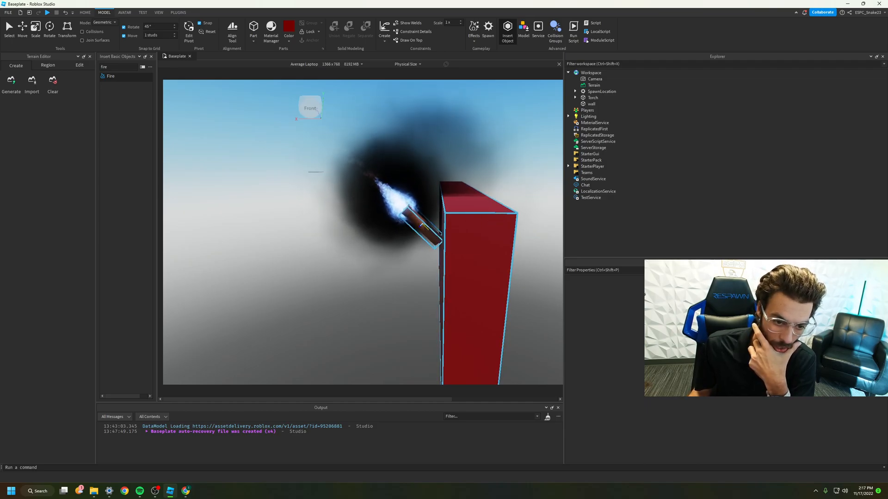
left_click(422, 226)
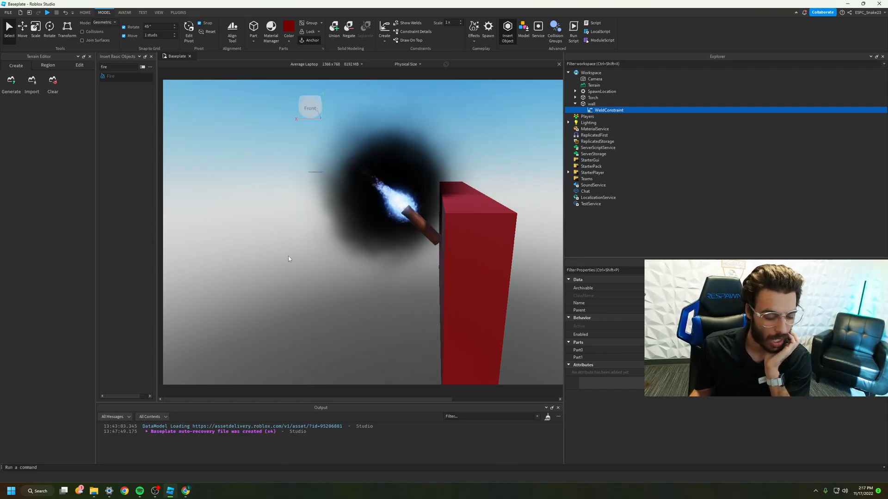
Examine which parts the WeldConstraint under the wall connects through its Part0 and Part1 properties
left_click(487, 217)
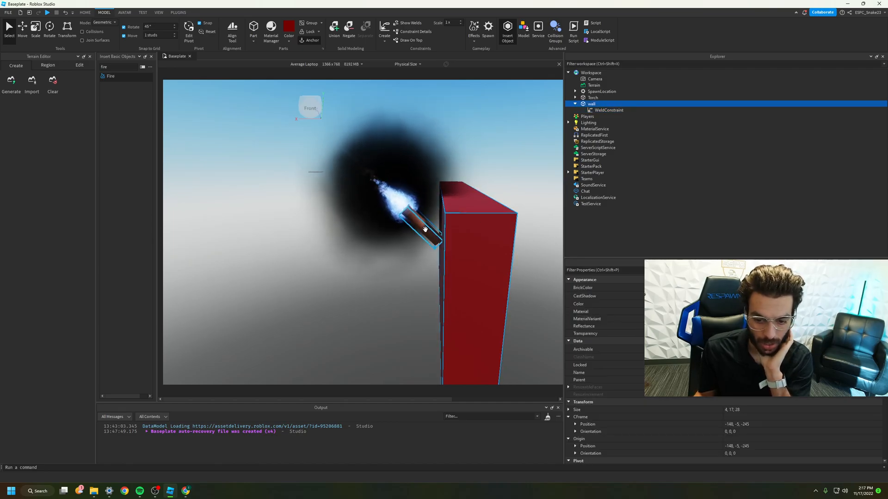
left_click(428, 228)
left_click(467, 232)
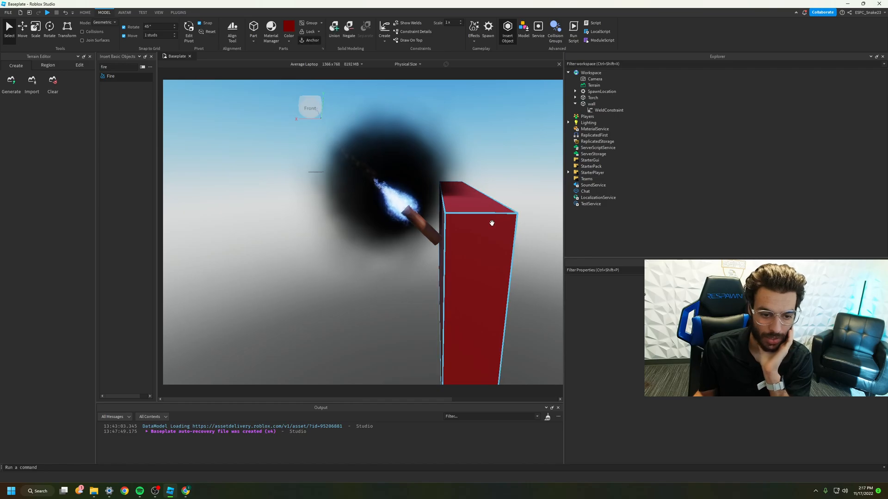
left_click_drag(564, 147, 257, 138)
left_click(307, 111)
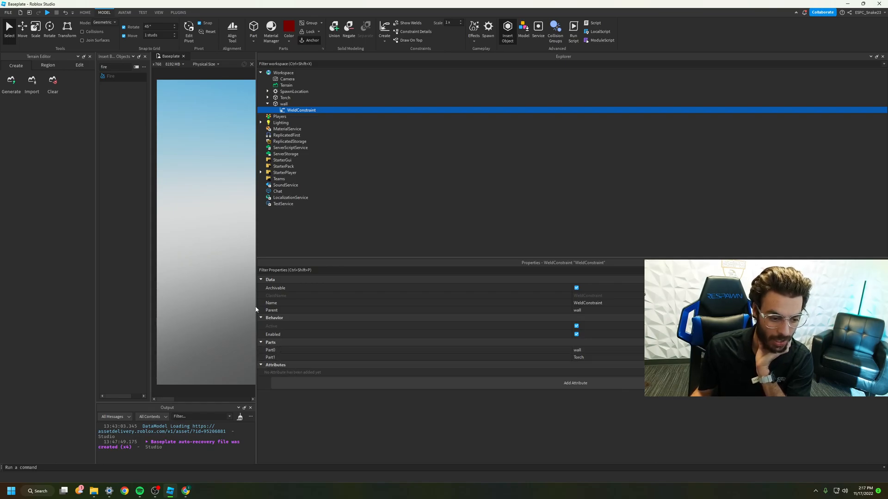
left_click_drag(256, 304, 597, 291)
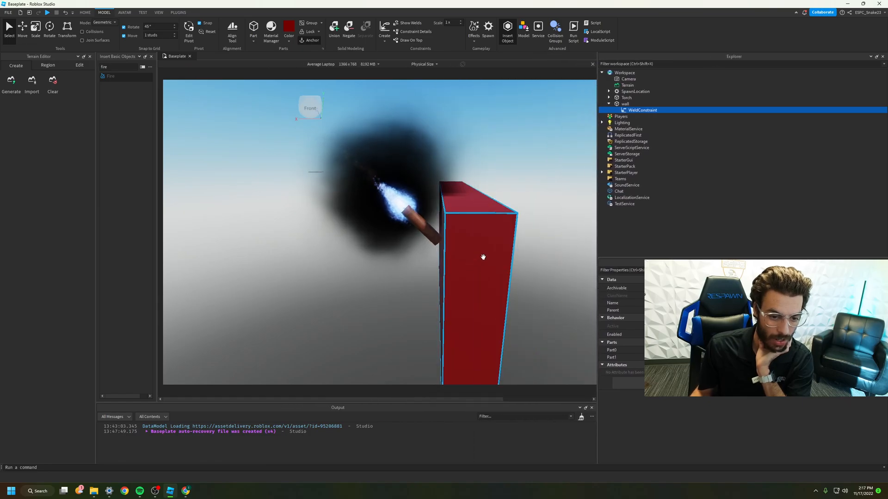
Move the welded torch along its axis into the wall to position -145, 0.5, -253 and select the WeldConstraint
left_click(426, 218)
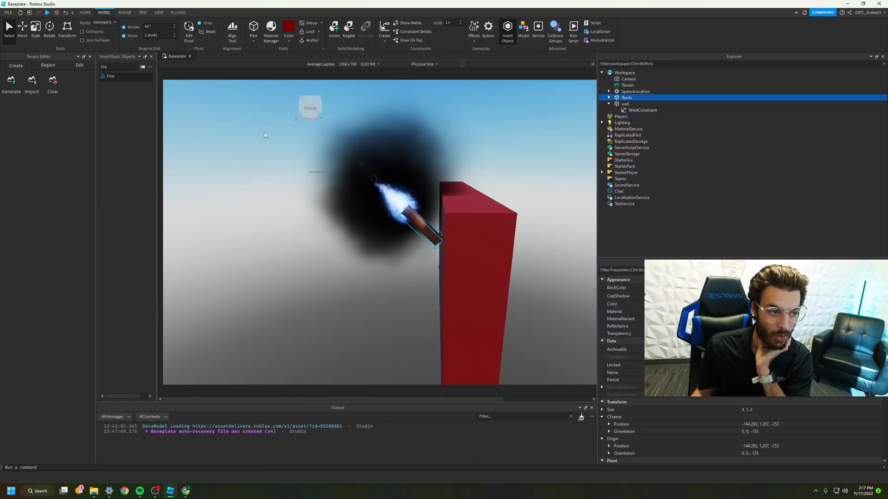
left_click(22, 35)
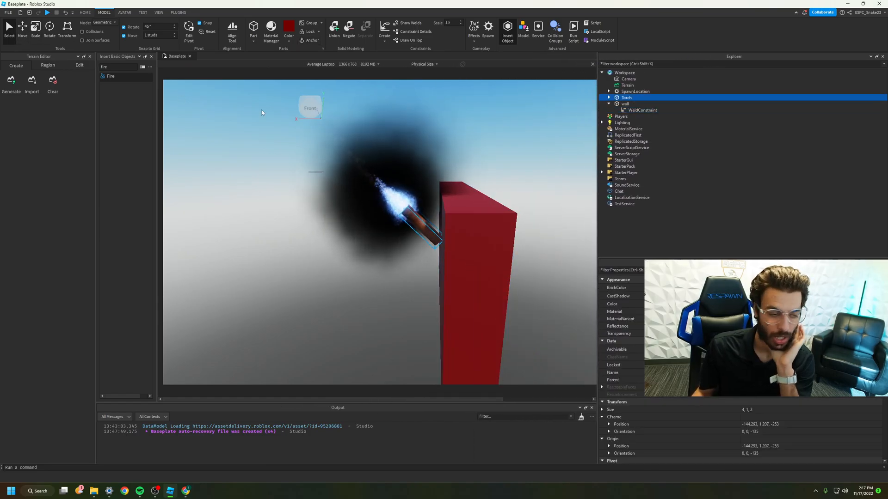
mouse_move(373, 180)
left_mouse_down()
mouse_move(384, 190)
mouse_move(378, 185)
left_mouse_up()
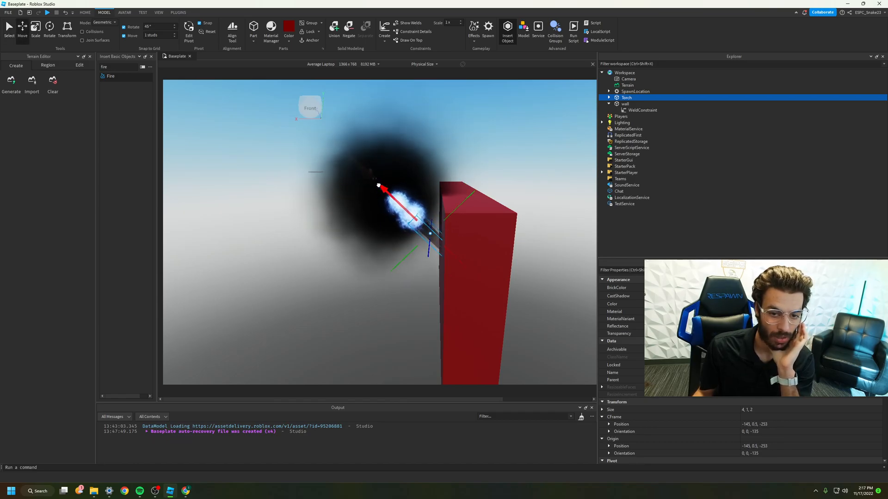
left_click(643, 110)
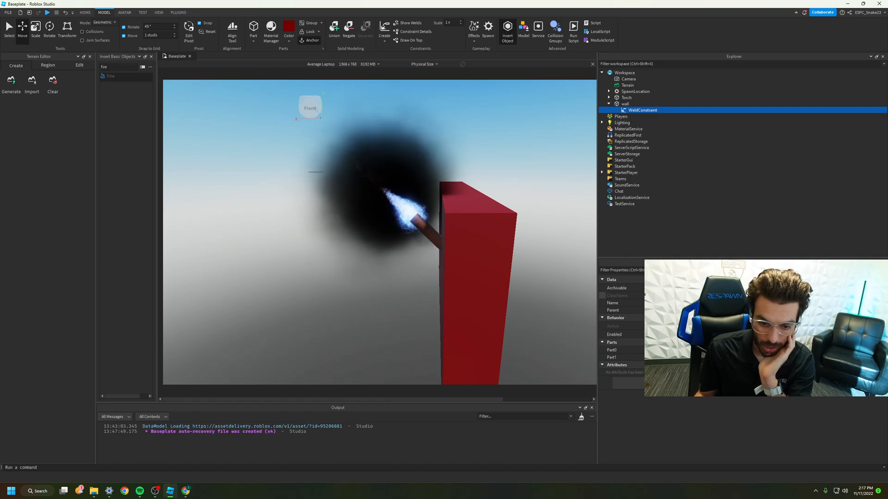
Test the weld by moving the wall in a running simulation, stop it, and inspect the properties of the weld, wall and torch
right_click_drag(325, 307, 306, 272)
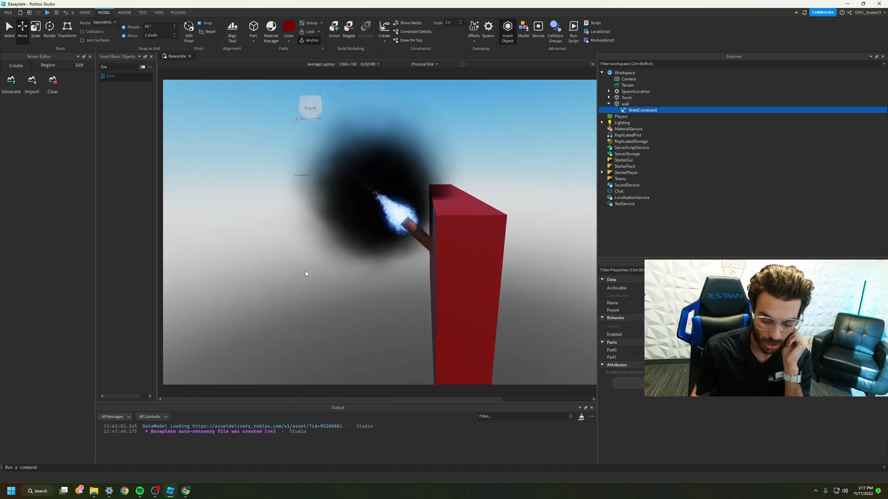
key("F5")
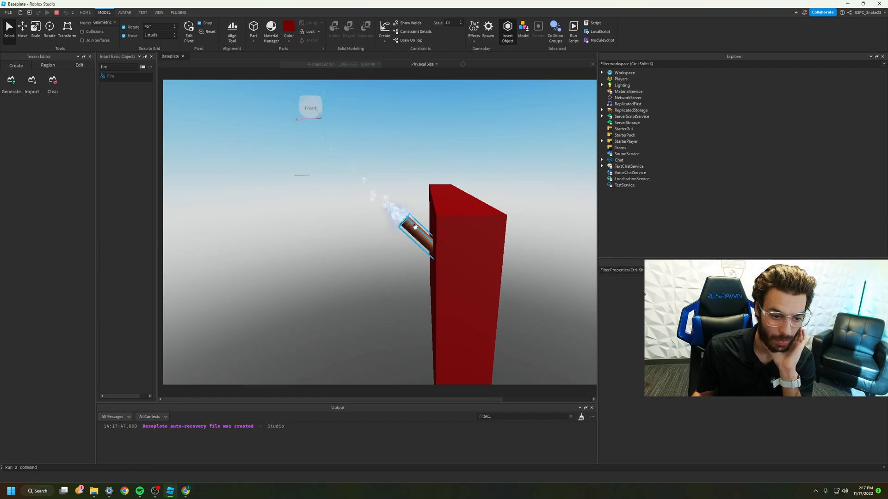
left_click(474, 224)
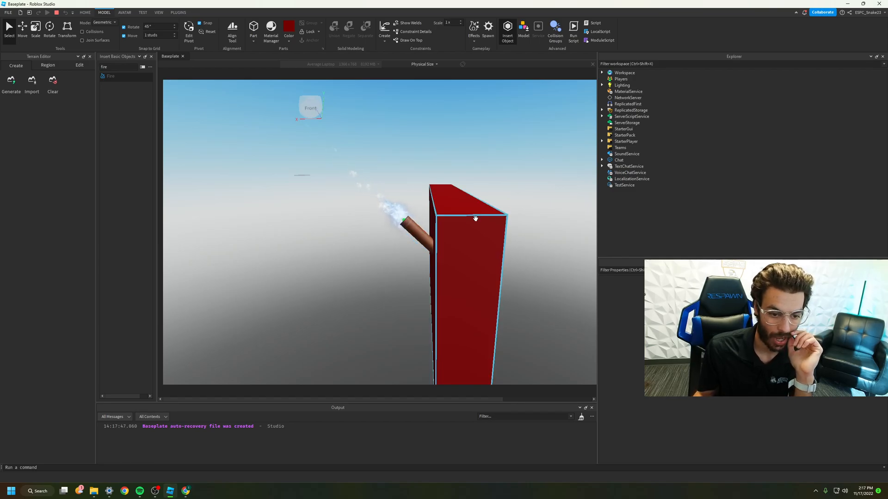
left_click(24, 28)
mouse_move(511, 257)
left_mouse_down()
mouse_move(451, 253)
mouse_move(500, 256)
left_mouse_up()
right_click_drag(344, 244, 342, 244)
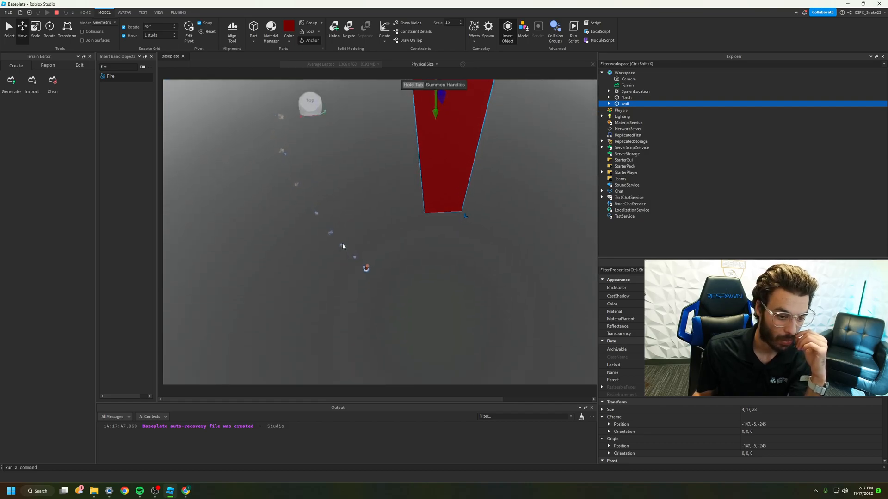
right_click_drag(274, 170, 275, 169)
left_click(56, 12)
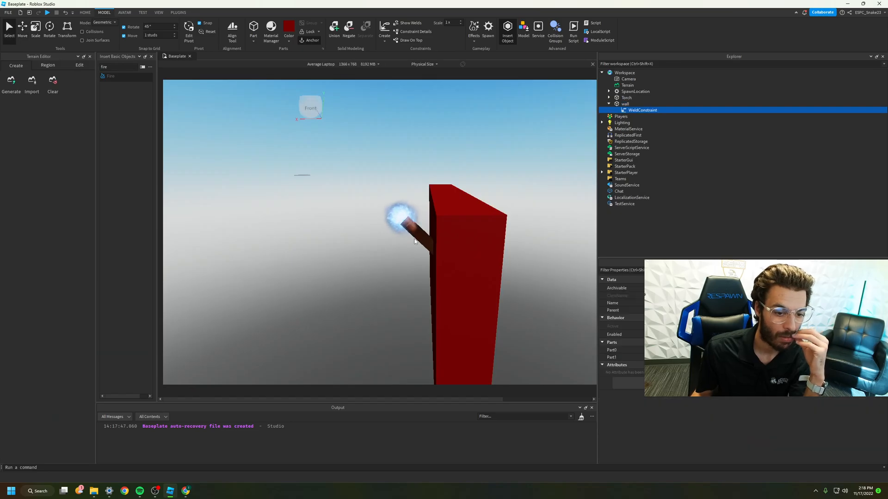
left_click(401, 225)
left_click(631, 110)
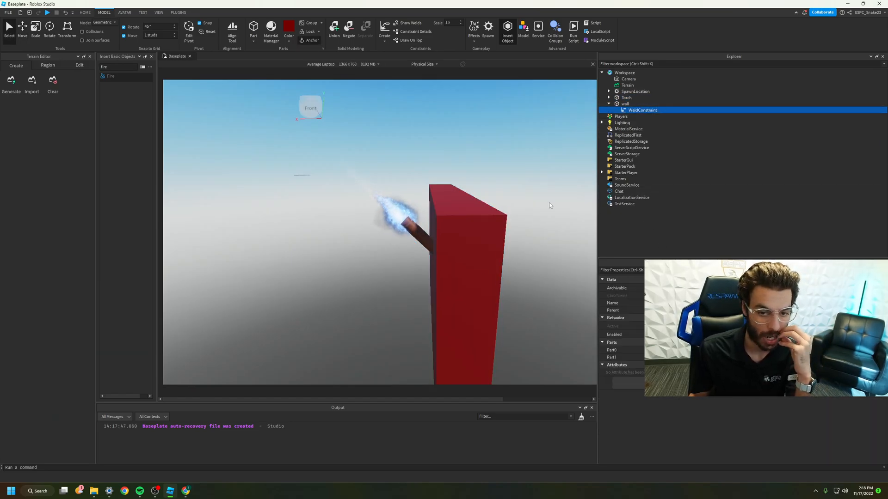
left_click(508, 217)
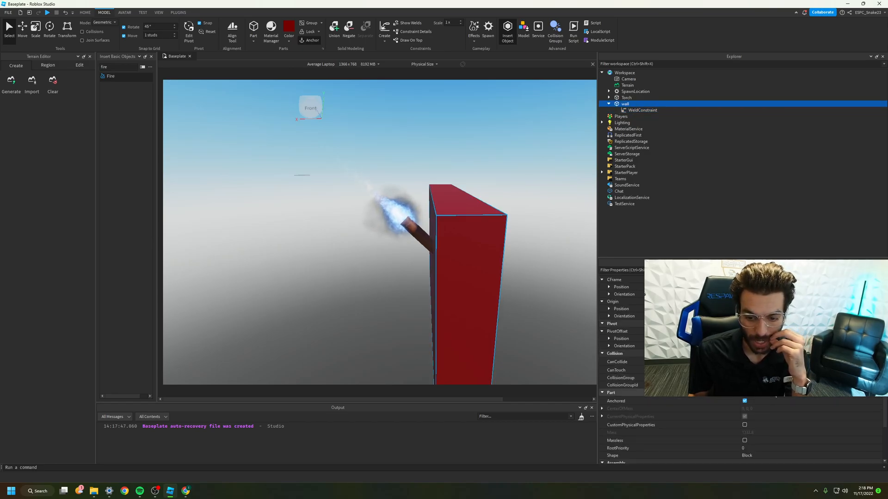
left_click(628, 98)
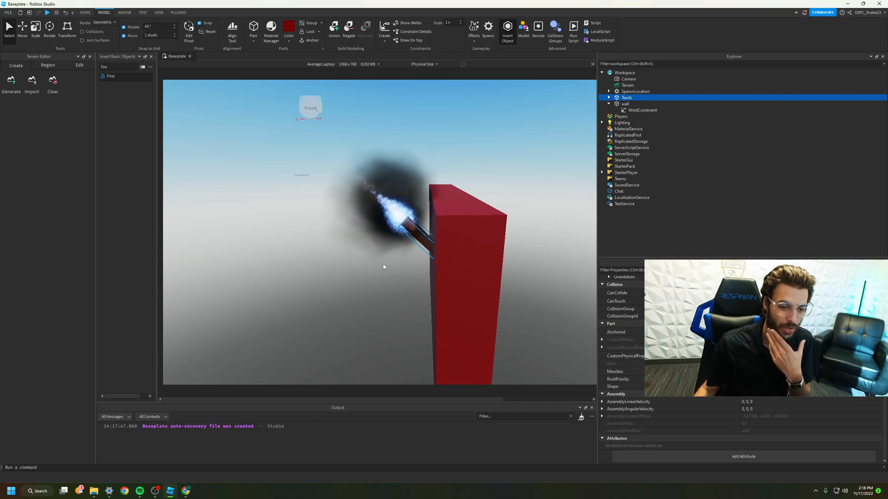
Raise the wall high above its original place to position -148, 14, -245
left_click(466, 245)
right_click_drag(165, 152, 223, 190)
scroll(218, 178, "down", 5)
key("d")
scroll(225, 188, "up", 5)
left_click(21, 27)
right_click_drag(199, 223, 189, 241)
key("d")
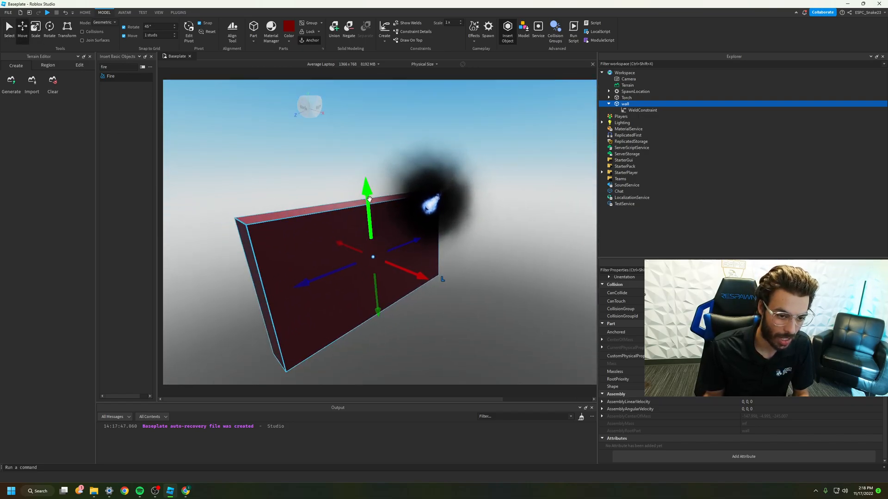
left_click_drag(374, 198, 353, 90)
right_click_drag(470, 229, 470, 230)
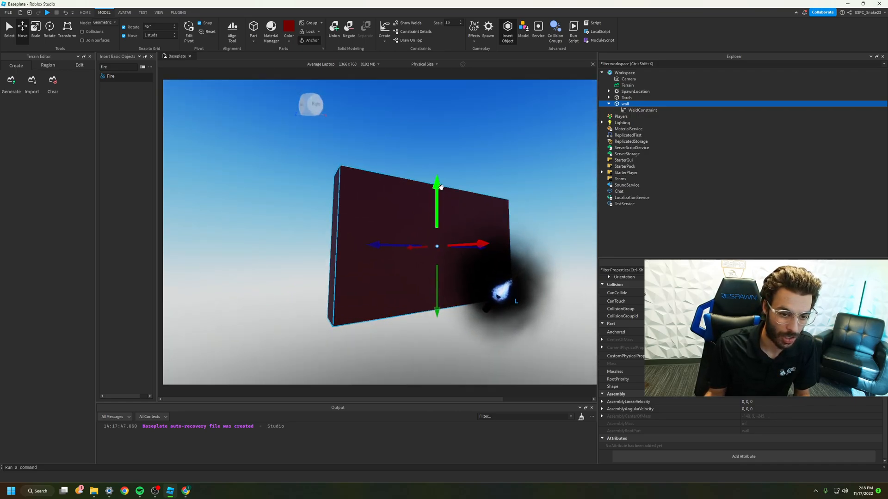
left_click_drag(440, 186, 439, 142)
Rotate the torch so that its flame end points straight down
left_click(489, 308)
key("f")
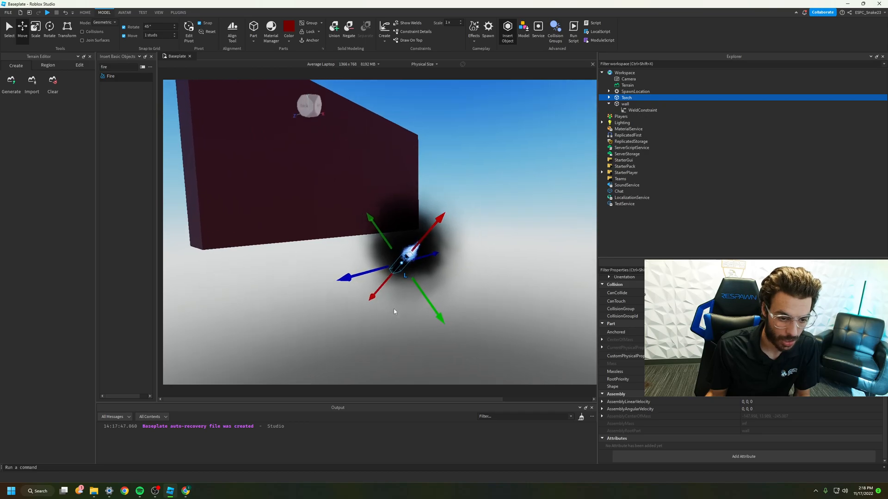
left_click(48, 28)
left_click_drag(437, 238, 414, 329)
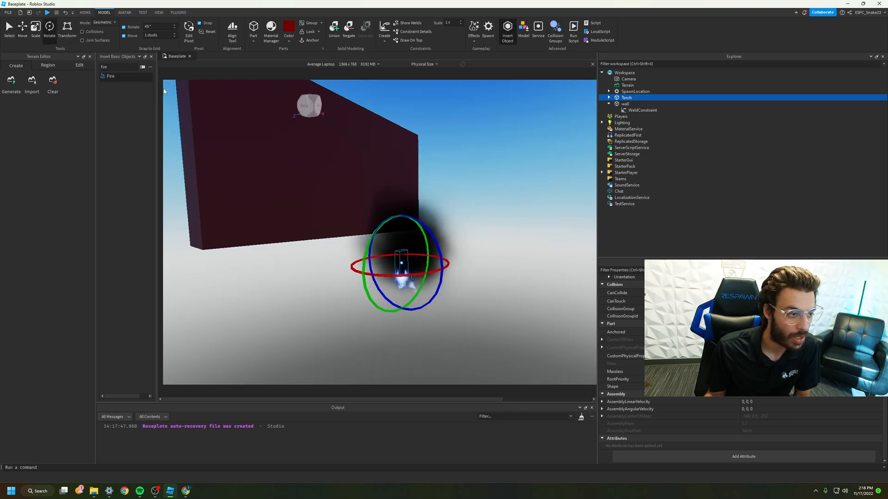
Move the inverted torch to position -150, -7.5, -246 below the raised wall
left_click(24, 36)
right_click_drag(229, 271, 228, 268)
left_click_drag(417, 237, 384, 238)
left_click_drag(319, 170, 323, 222)
left_click(402, 314)
right_click_drag(416, 318, 415, 317)
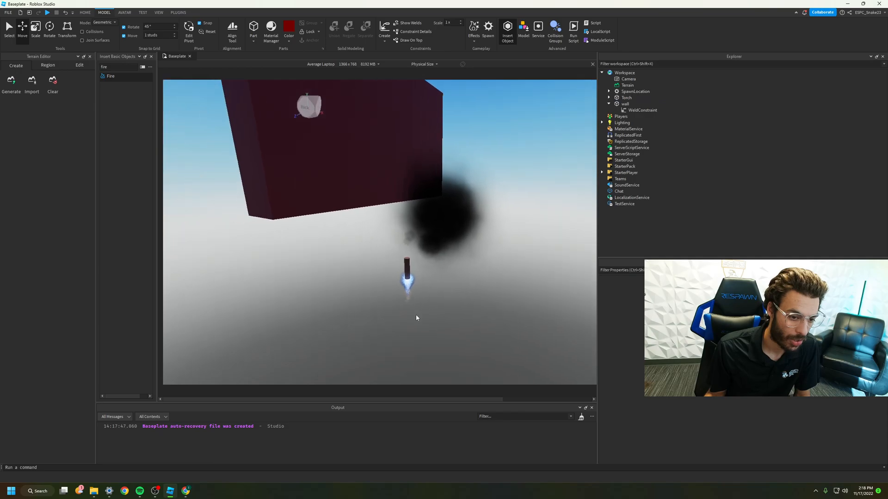
left_click(407, 270)
left_click_drag(381, 284, 355, 301)
left_click(456, 263)
Create a Spring constraint from the underside of the wall to the upper end of the torch
left_click(381, 41)
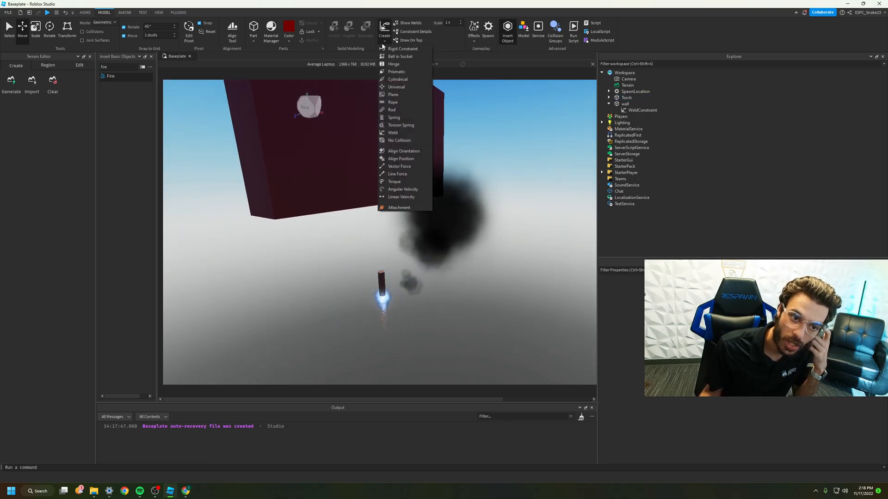
left_click(405, 119)
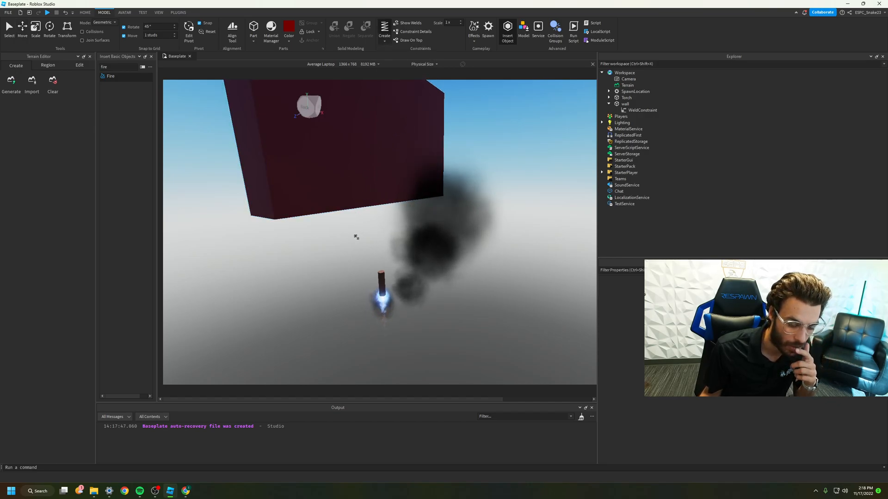
right_click_drag(349, 253, 350, 254)
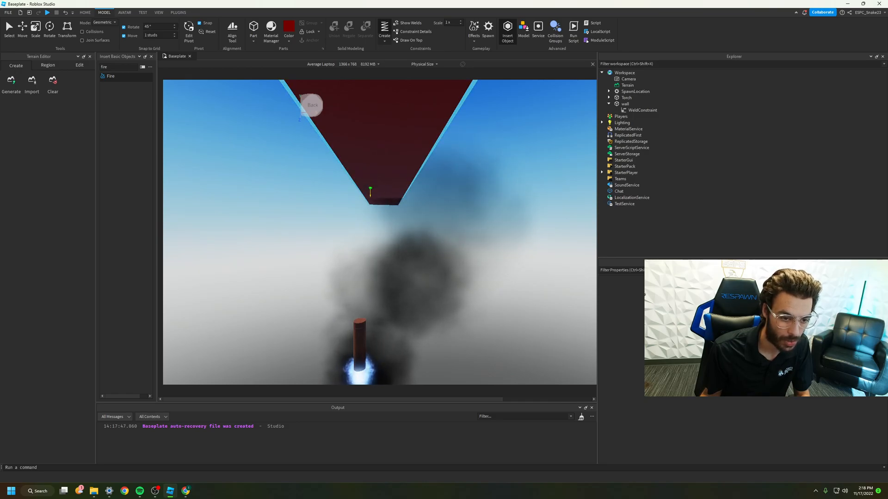
left_click(369, 190)
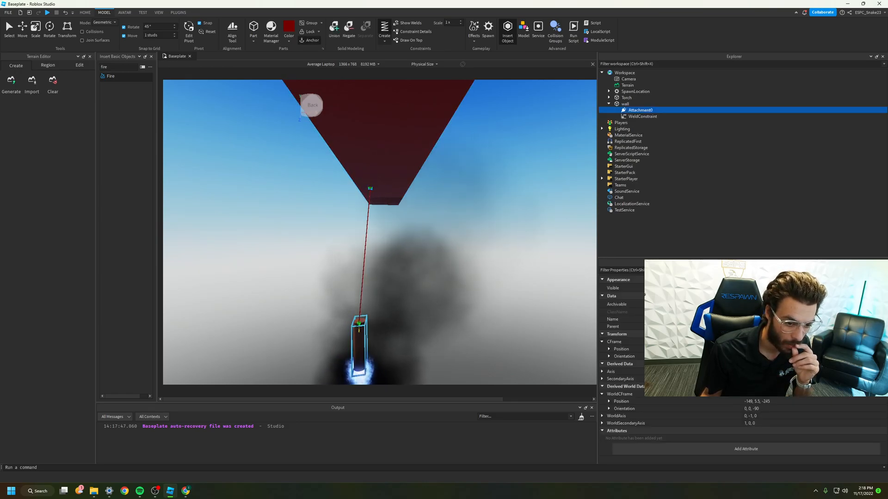
left_click(360, 320)
right_click_drag(454, 323, 501, 243)
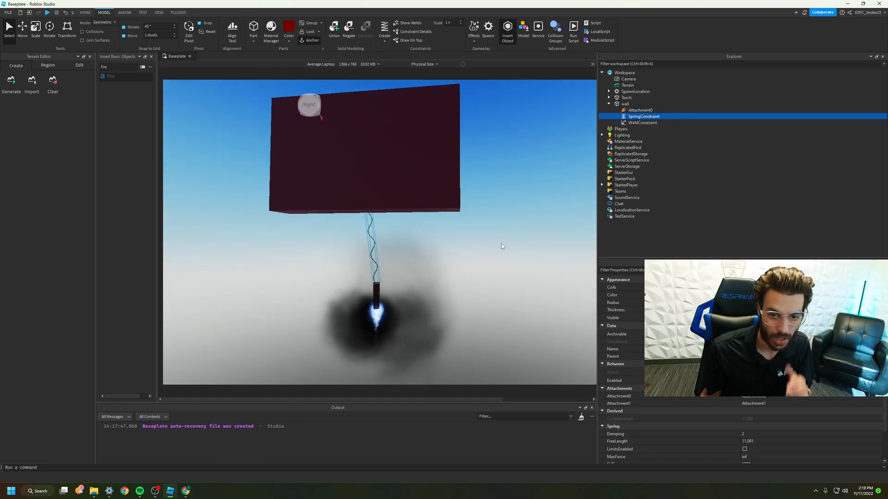
Delete the wall's WeldConstraint and examine the SpringConstraint's damping, length and stiffness properties
left_click(648, 123)
key("Delete")
left_click(643, 116)
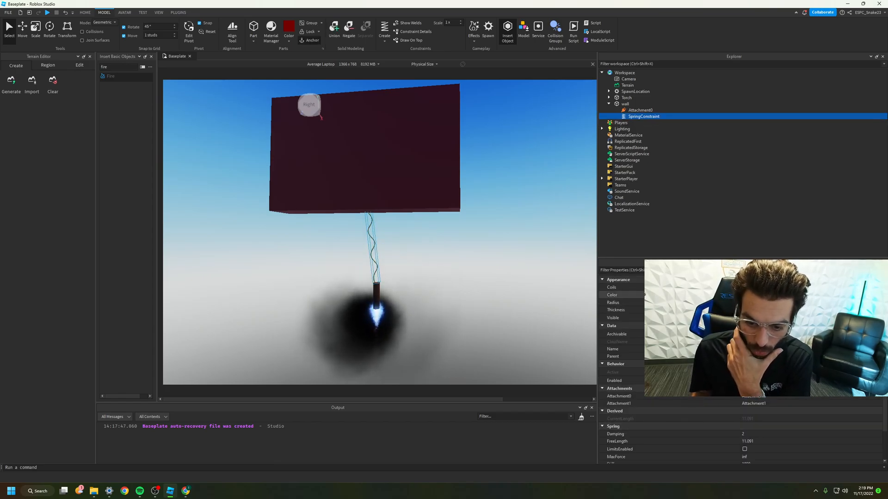
left_click(613, 317)
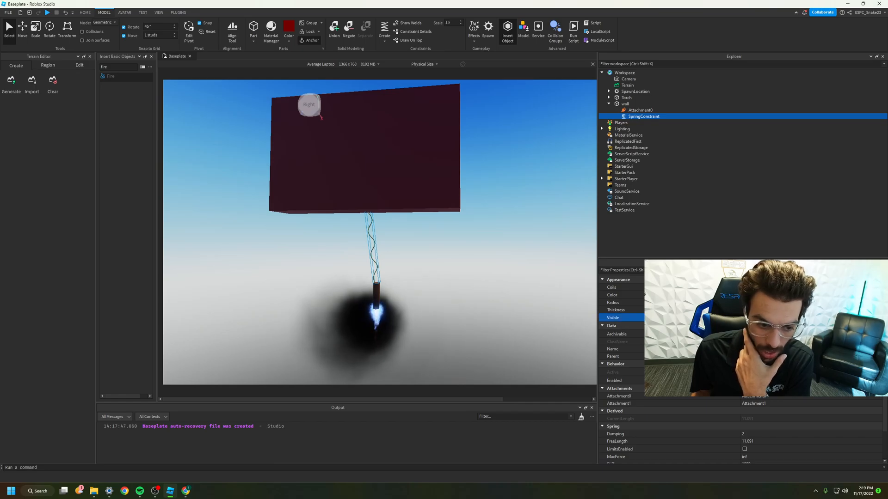
scroll(679, 455, "down", 2)
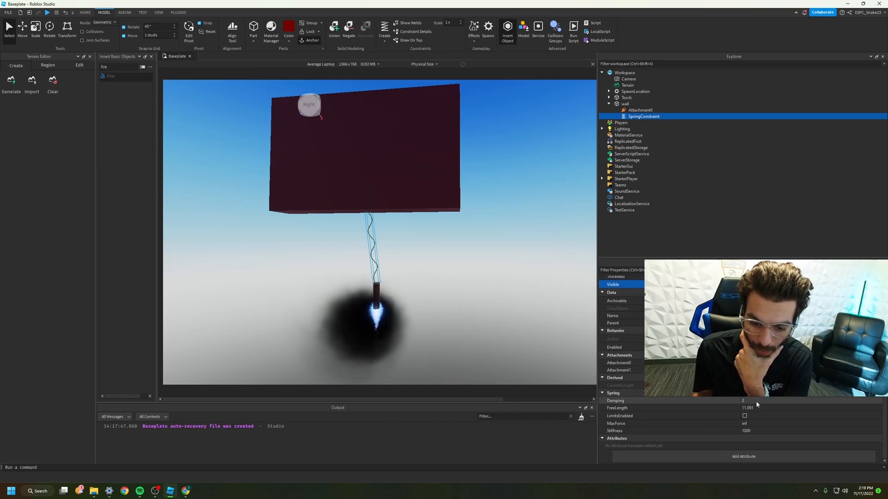
left_click_drag(598, 401, 544, 400)
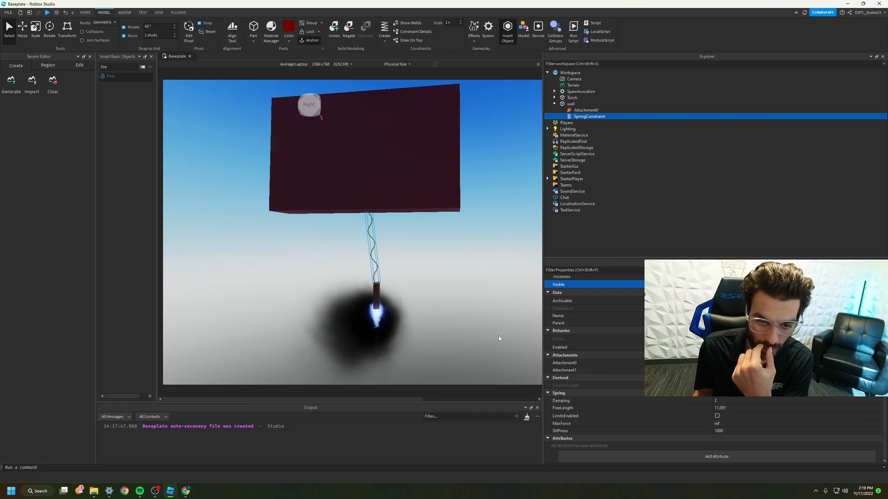
Set the torch's AssemblyLinearVelocity and AssemblyAngularVelocity both to 100, 0, 0
left_click(571, 98)
scroll(698, 412, "down", 1)
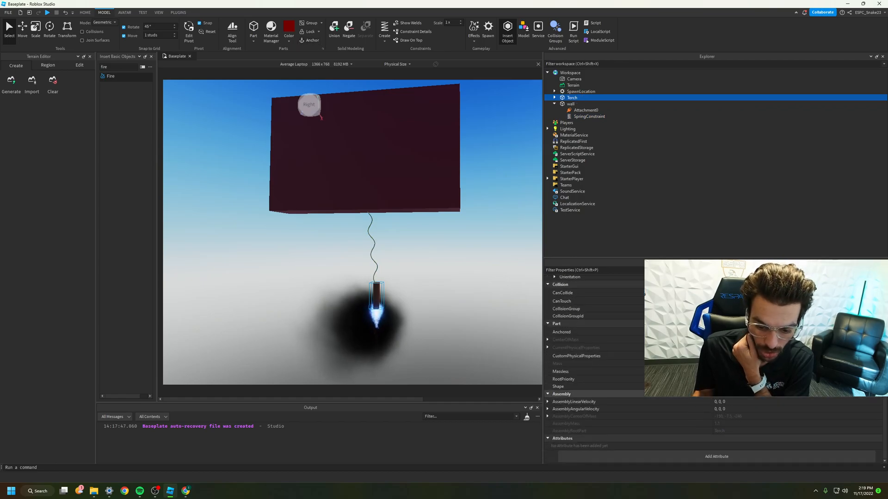
left_click(724, 402)
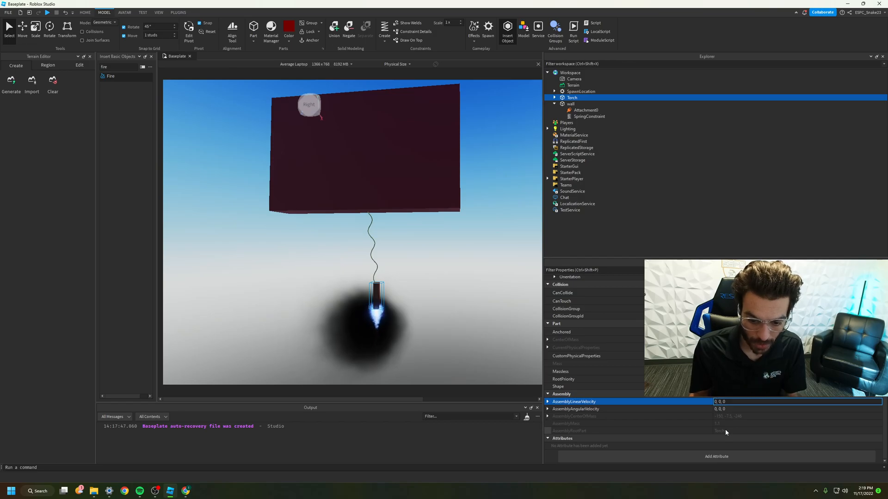
type("10")
key("Return")
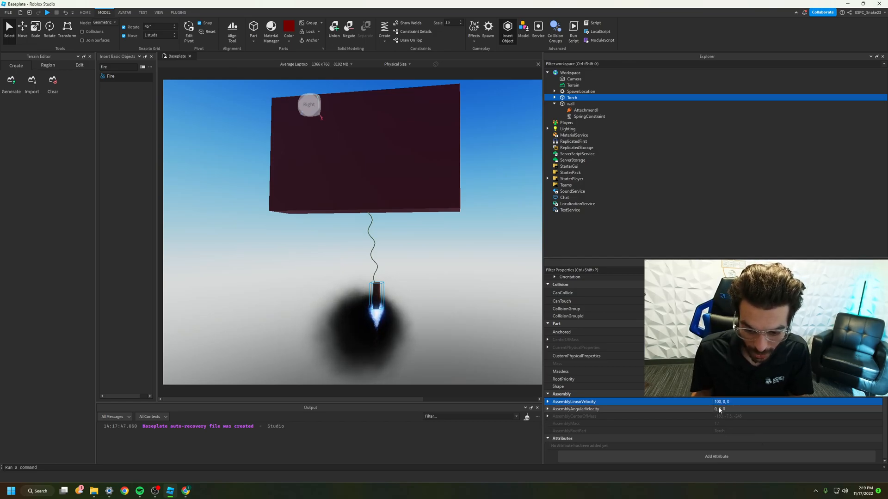
left_click(718, 410)
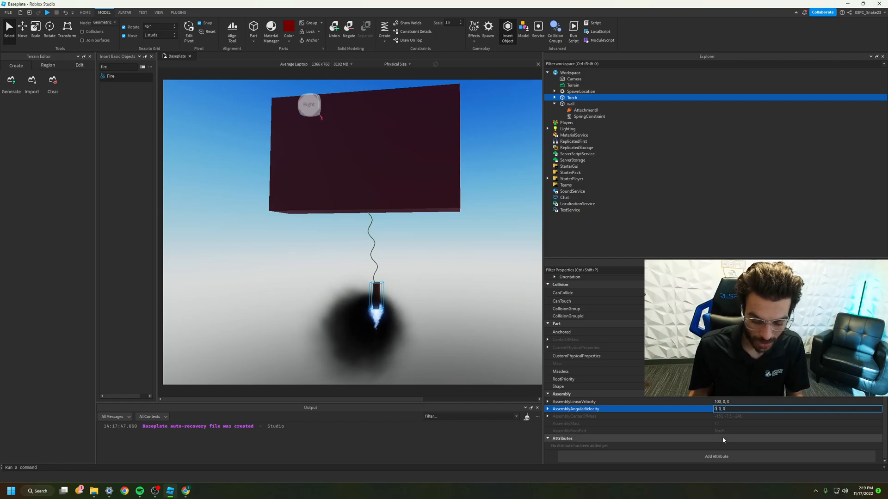
type("10")
key("Return")
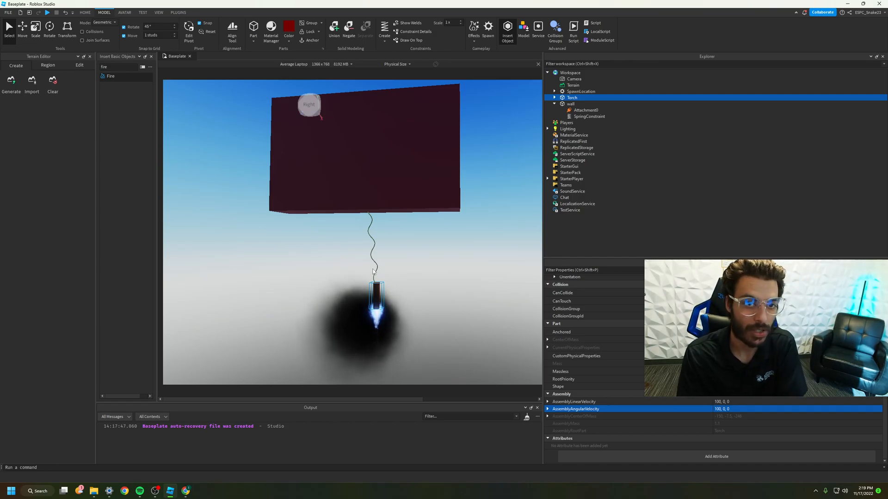
Run the simulation to watch how the torch moves on its spring, and stop it
key("F8")
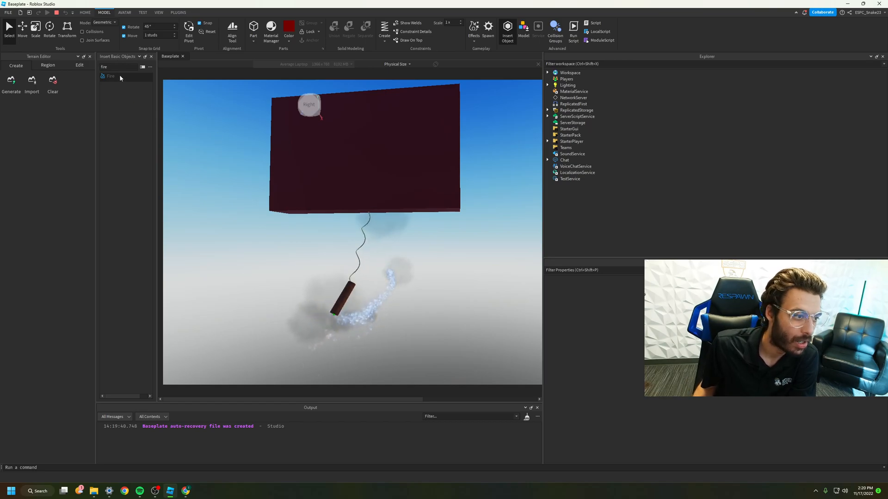
left_click(56, 12)
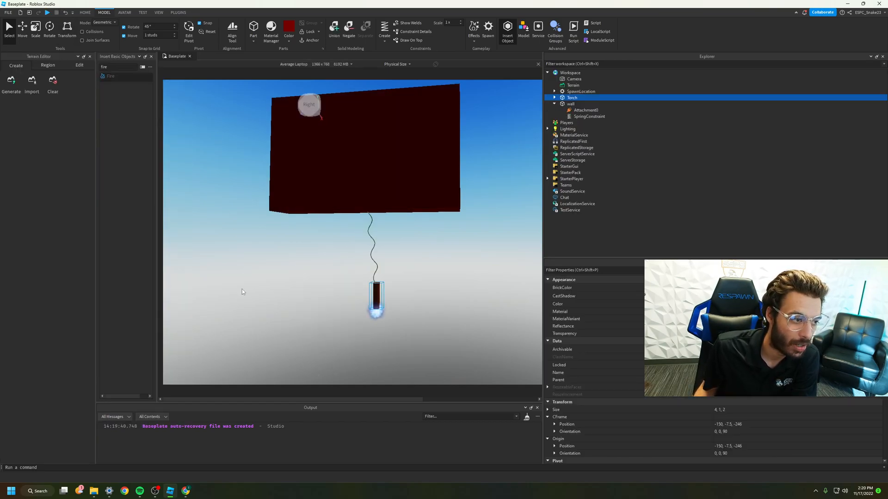
left_click(81, 12)
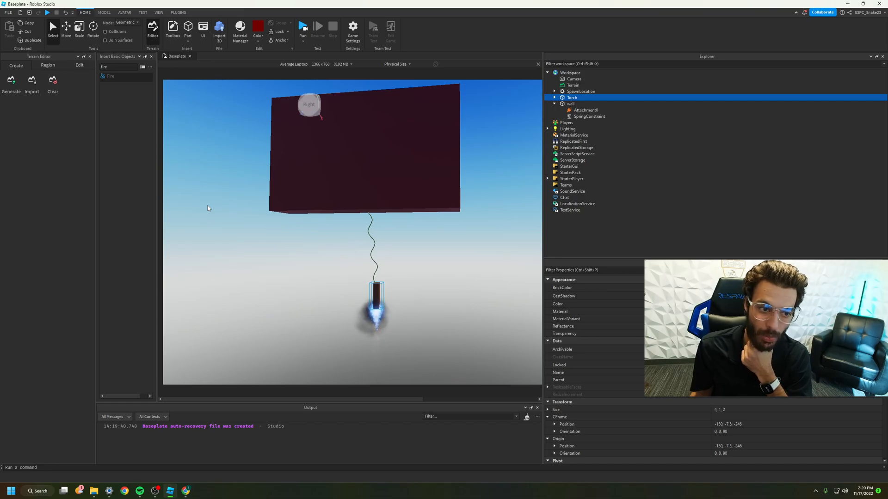
left_click(225, 31)
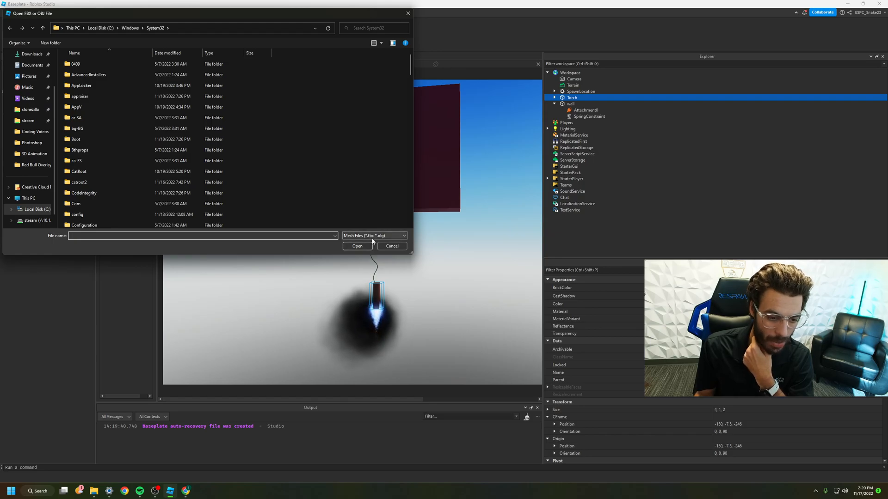
left_click(391, 246)
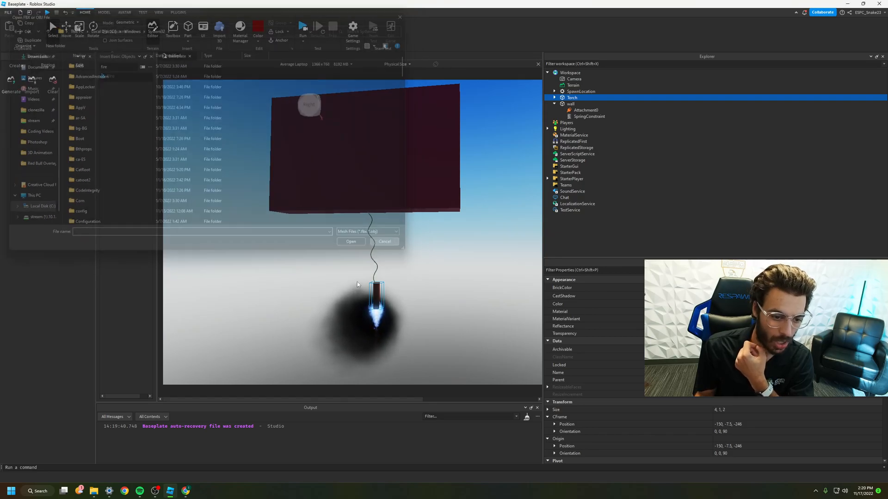
Insert a BillboardGui object into the wall part
right_click_drag(214, 242, 214, 240)
left_click(407, 173)
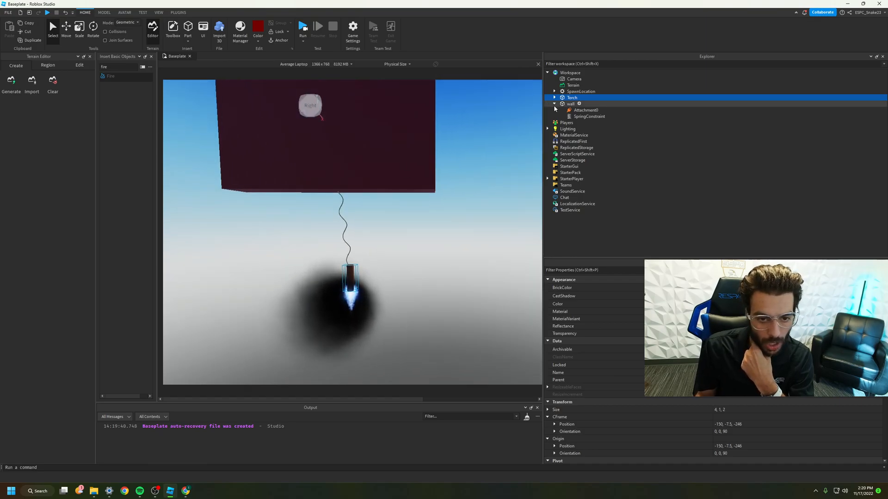
left_click(579, 104)
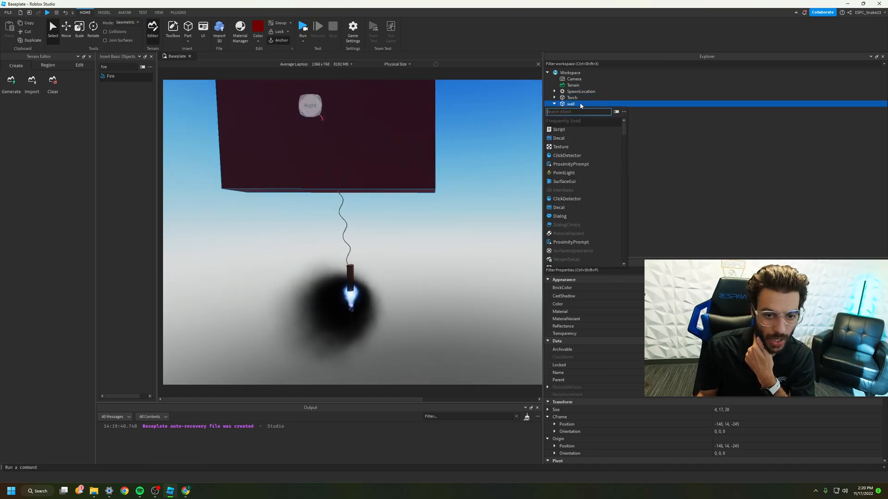
type("bil")
key("Return")
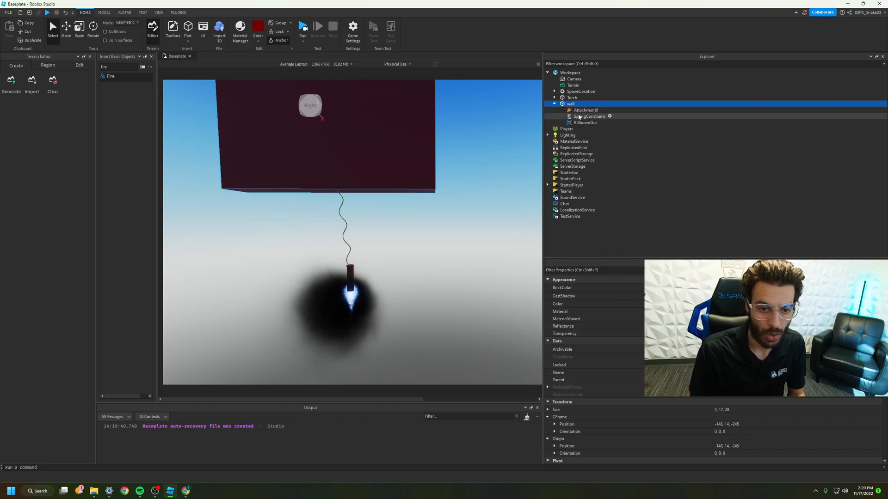
Set the Adornee of the BillboardGui to the wall part
left_click(583, 122)
right_click_drag(443, 192, 443, 191)
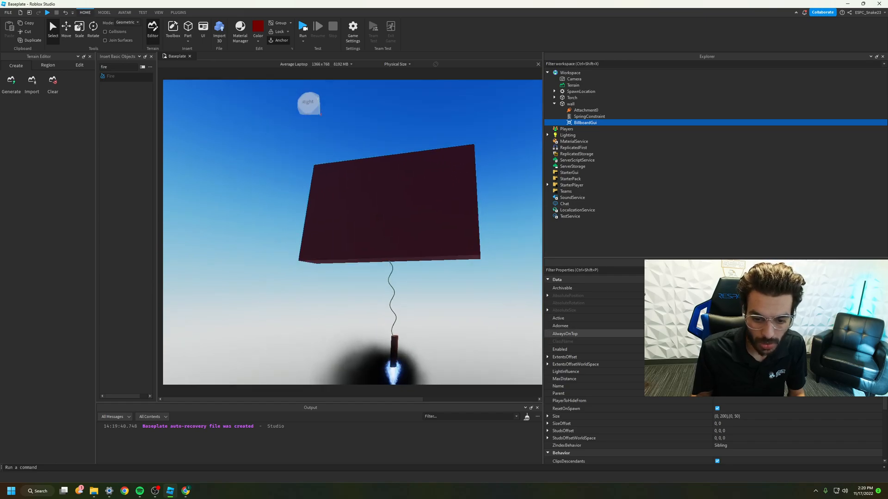
left_click(716, 325)
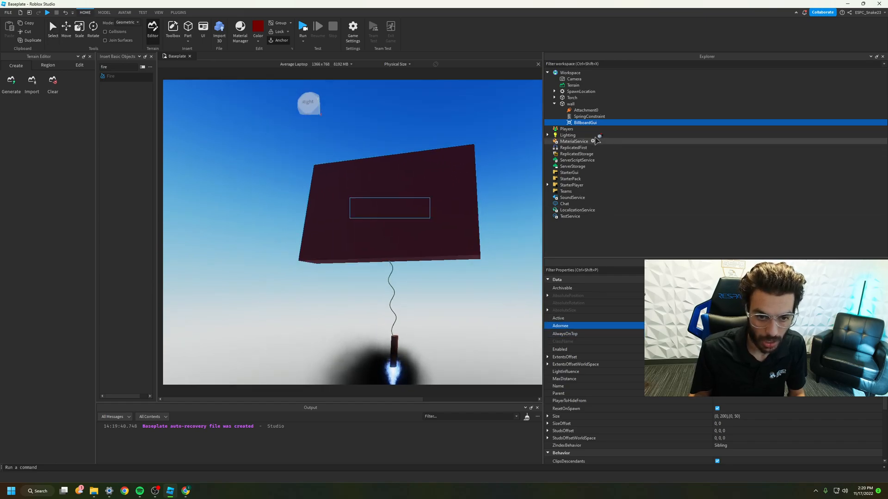
left_click(572, 103)
right_click_drag(462, 223, 462, 223)
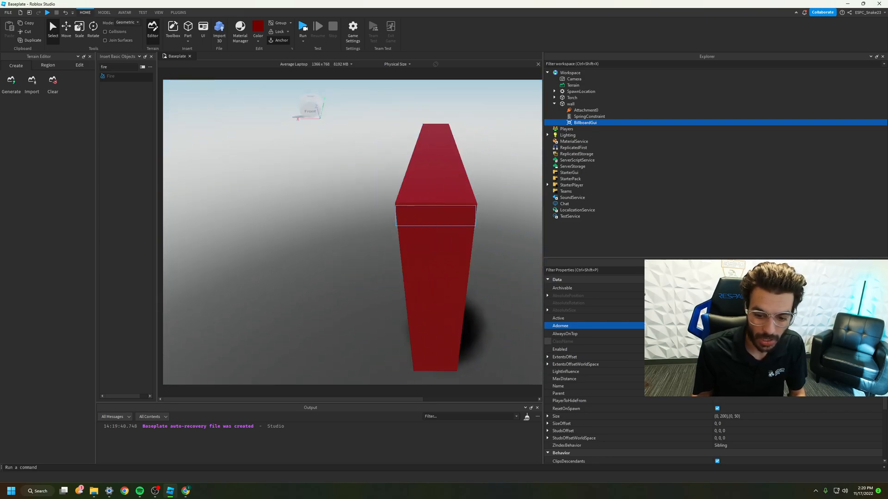
Set the BillboardGui's StudsOffset to 0, 20, 0 to raise it above the wall
left_click(721, 431)
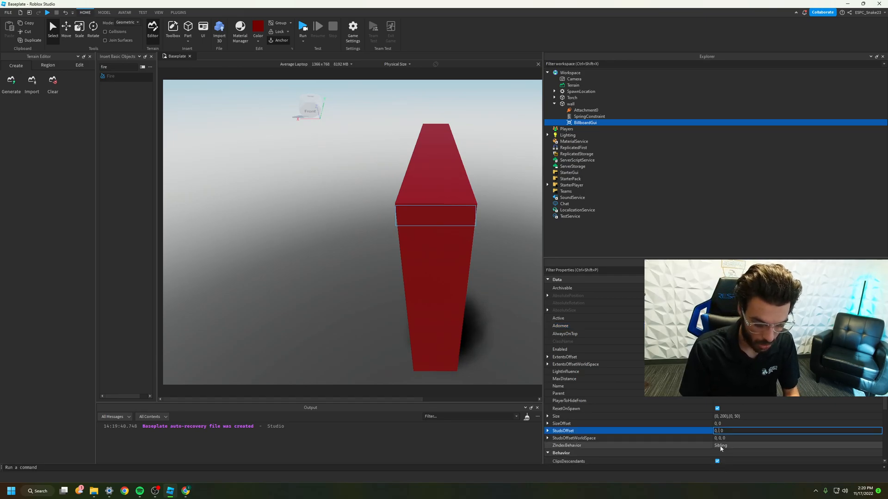
key("Return")
right_click_drag(518, 353, 518, 353)
scroll(518, 353, "up", 4)
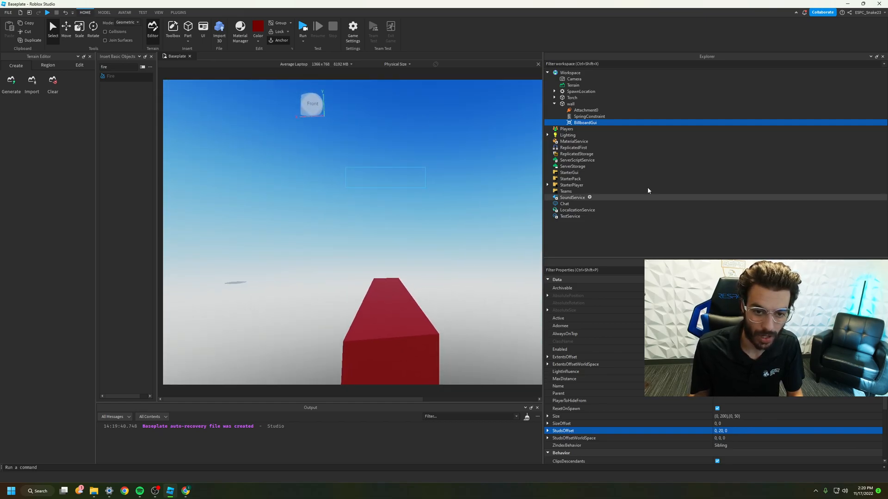
Insert a TextLabel into the BillboardGui and view it above the wall
left_click(603, 123)
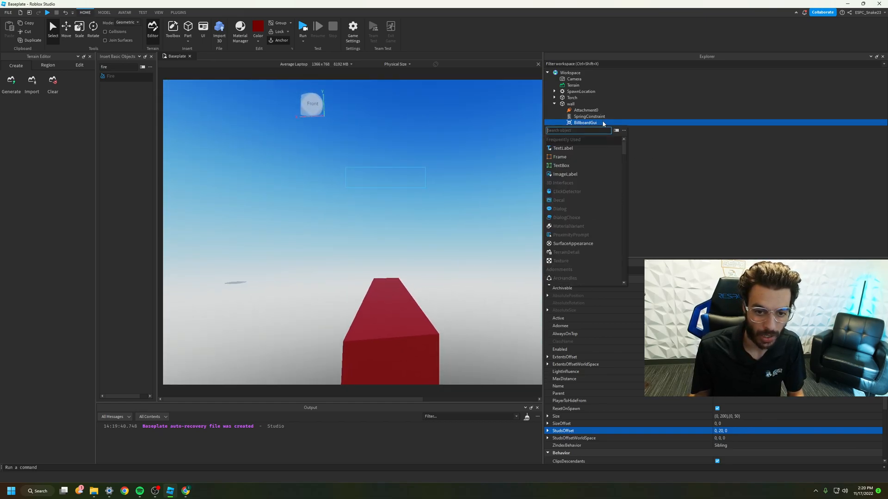
left_click(571, 148)
right_click_drag(390, 277, 390, 278)
scroll(390, 278, "down", 3)
scroll(413, 280, "down", 3)
middle_click_drag(468, 231, 451, 264)
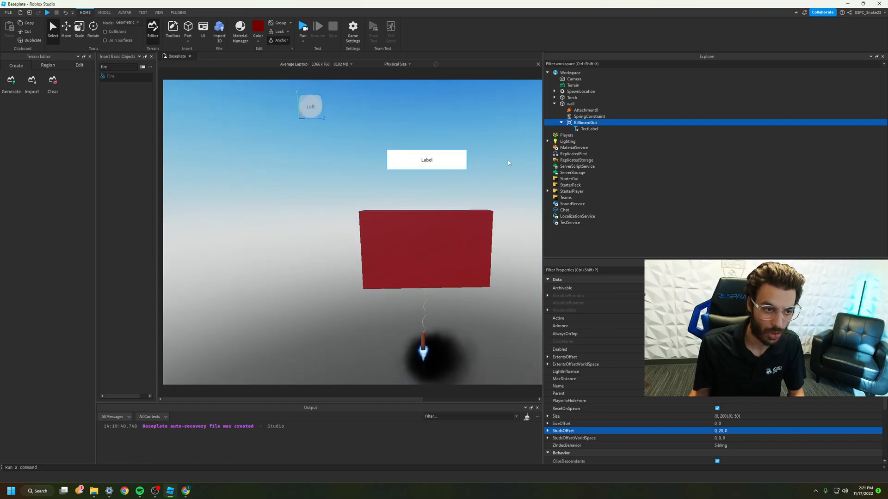
Delete the BillboardGui with its label and insert a SurfaceGui into the wall part instead
key("Delete")
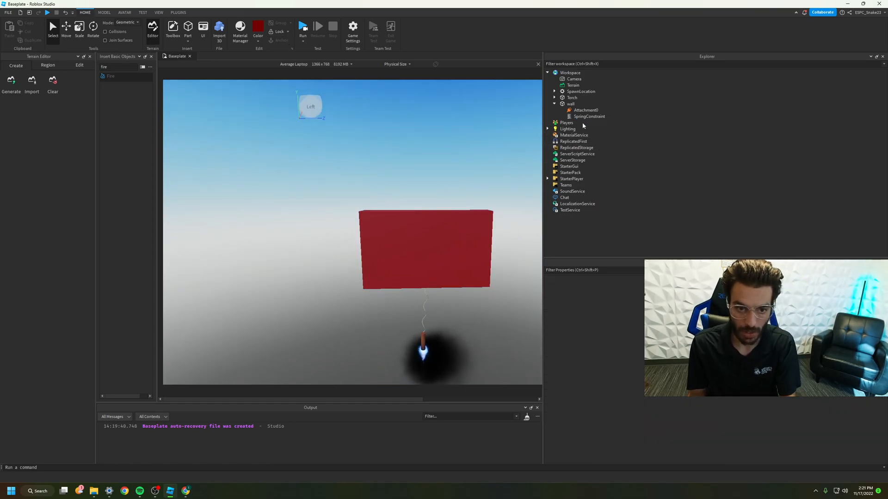
left_click(580, 104)
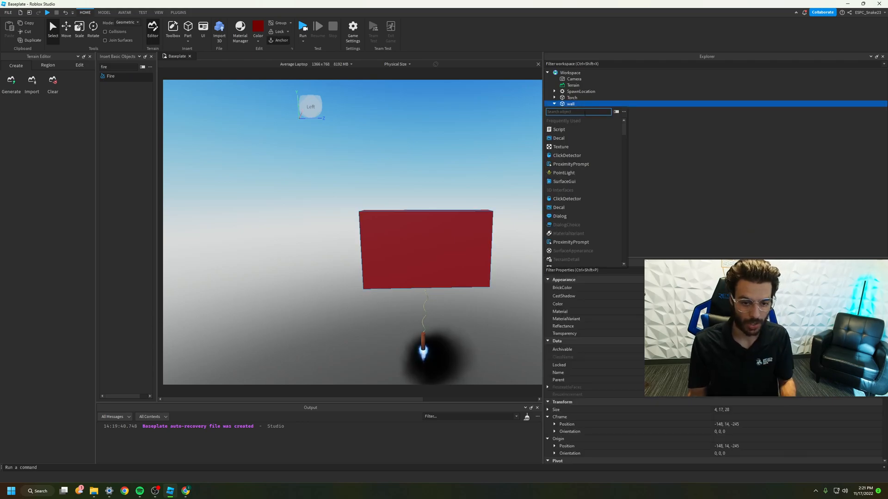
left_click(564, 181)
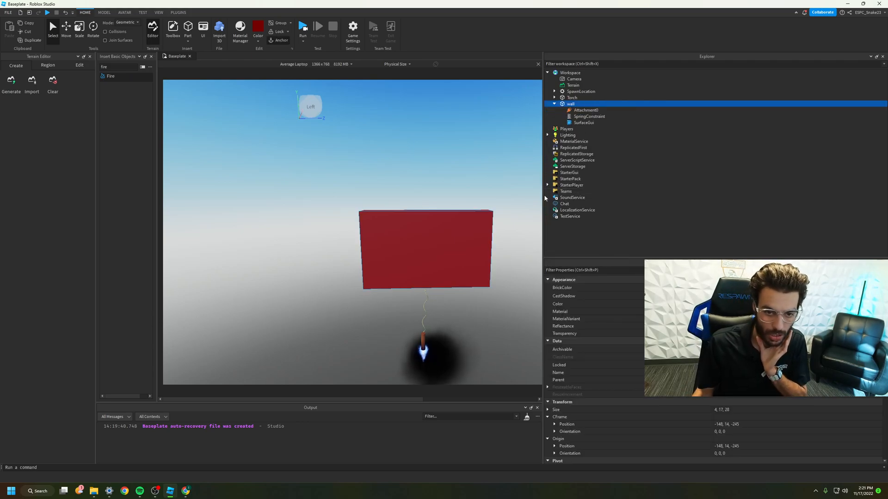
Insert a TextLabel into the wall's SurfaceGui and view it on the wall's front face
left_click(572, 123)
right_click_drag(429, 165, 429, 165)
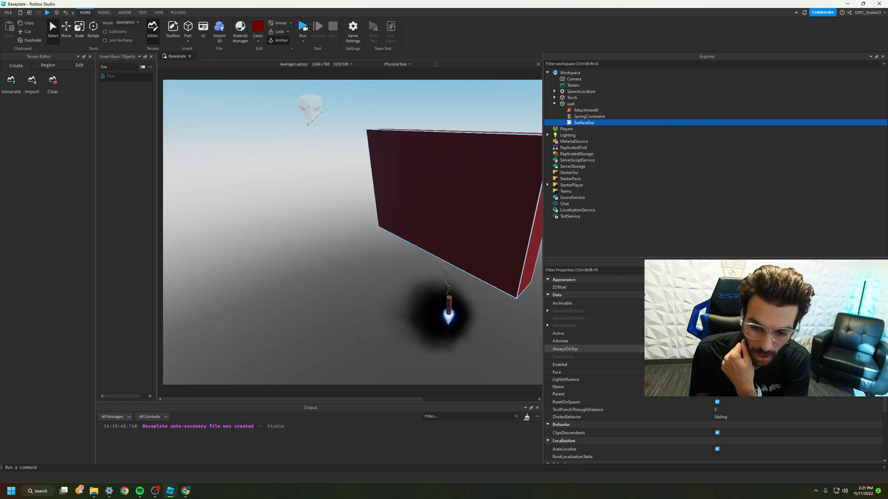
left_click(569, 341)
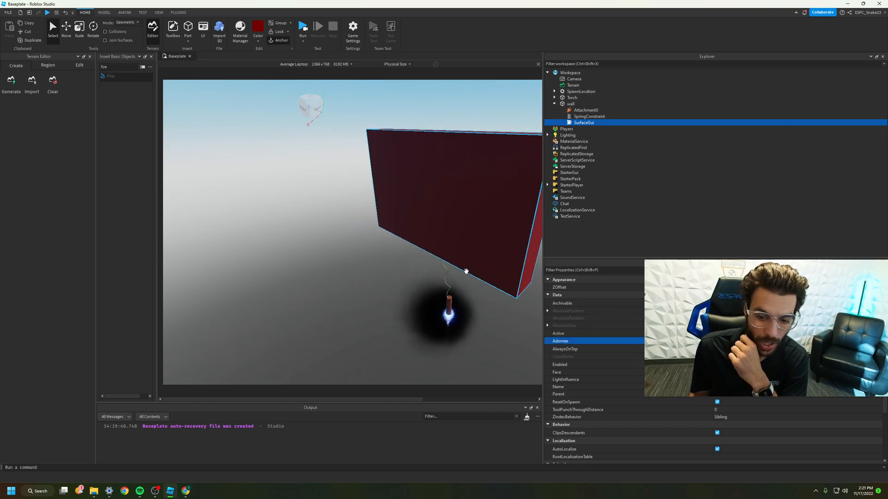
right_click_drag(456, 102, 456, 103)
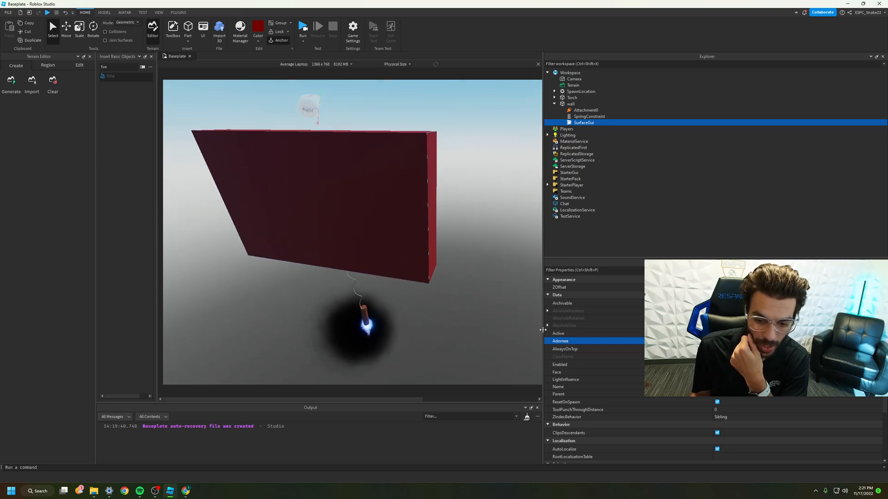
left_click(598, 123)
left_click(569, 149)
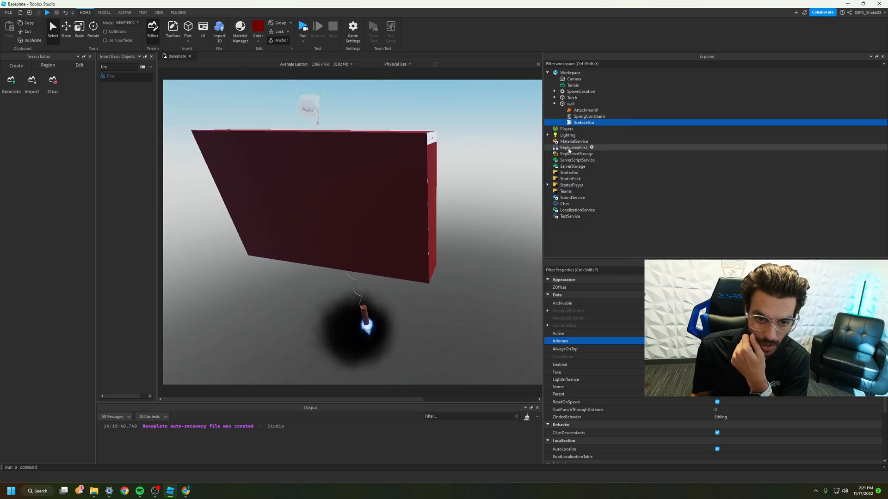
scroll(465, 299, "down", 2)
right_click_drag(464, 299, 463, 296)
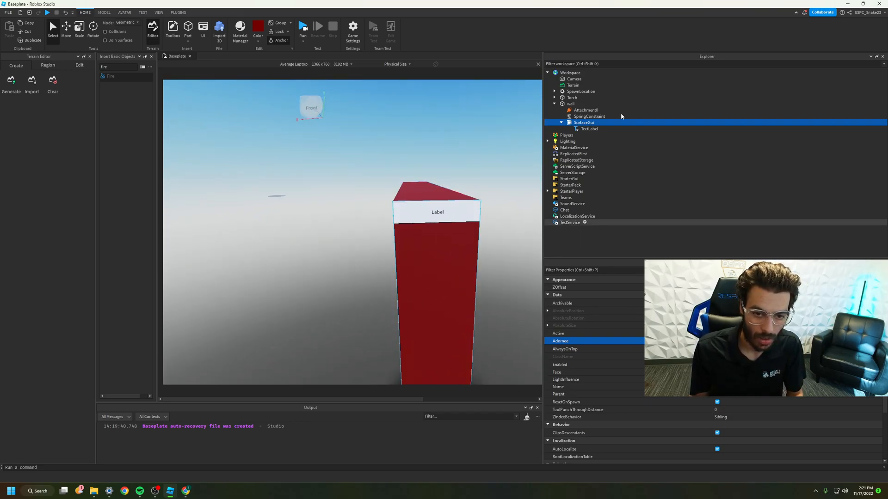
Insert a TextButton into the wall's SurfaceGui and select the new button
left_click(598, 123)
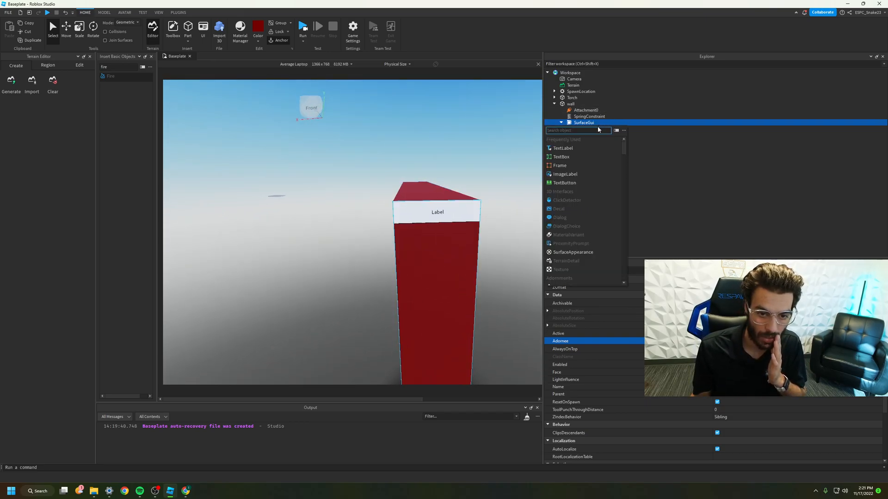
left_click(564, 183)
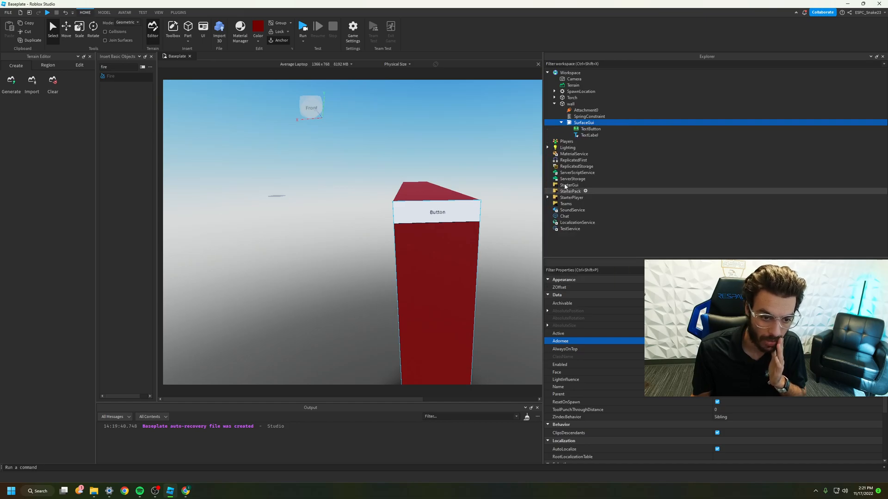
left_click(448, 213)
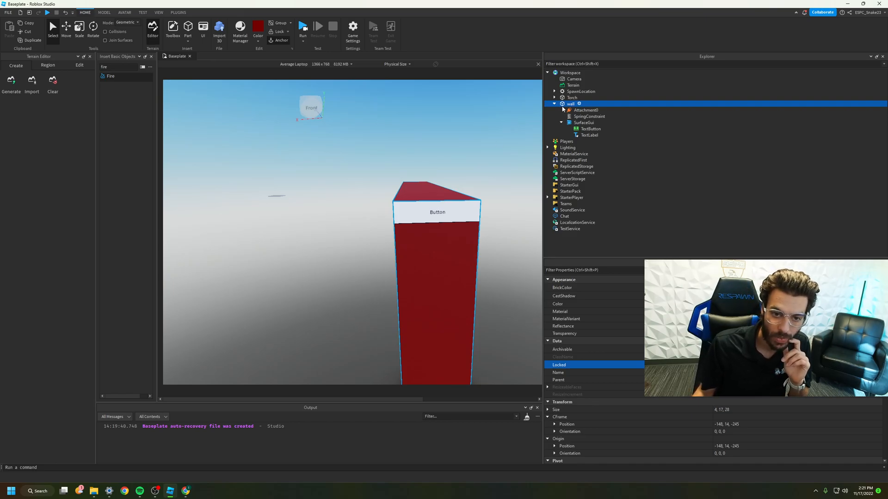
left_click(583, 130)
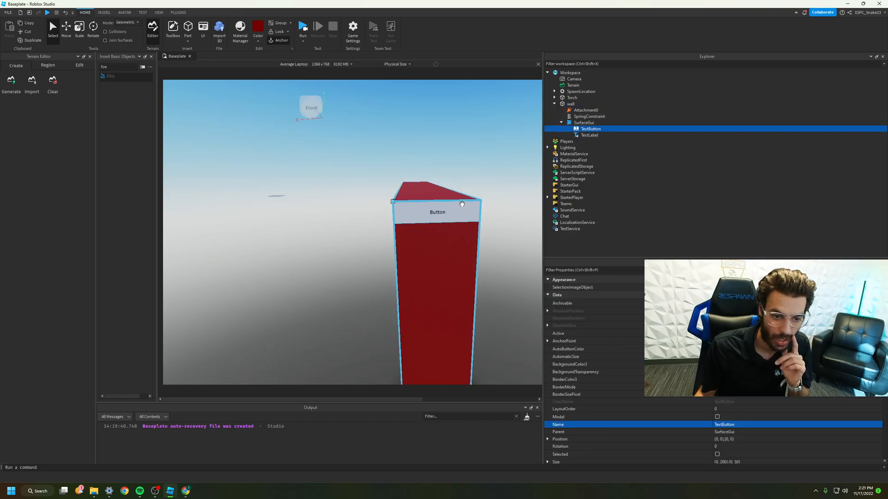
left_click(177, 13)
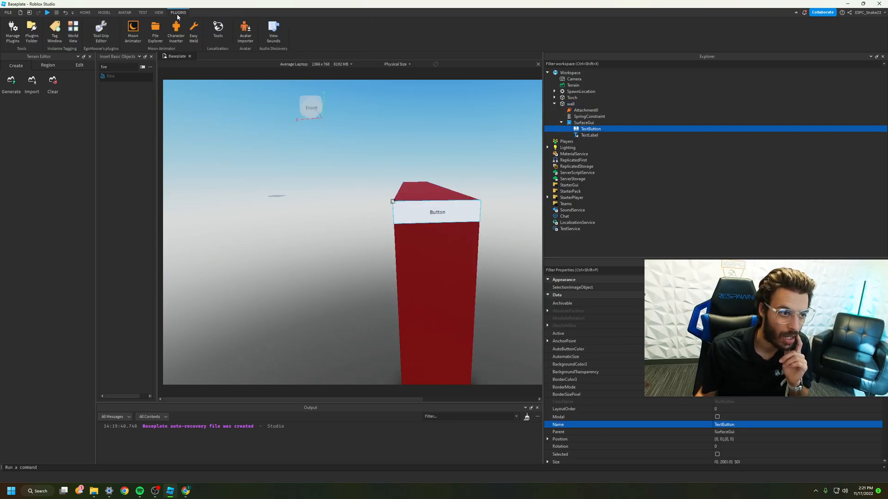
left_click(85, 12)
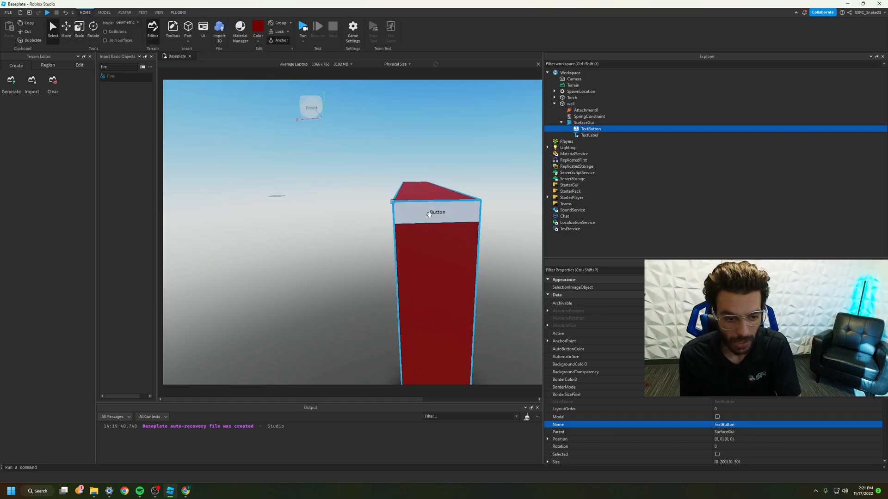
left_click(434, 240)
left_click(316, 183)
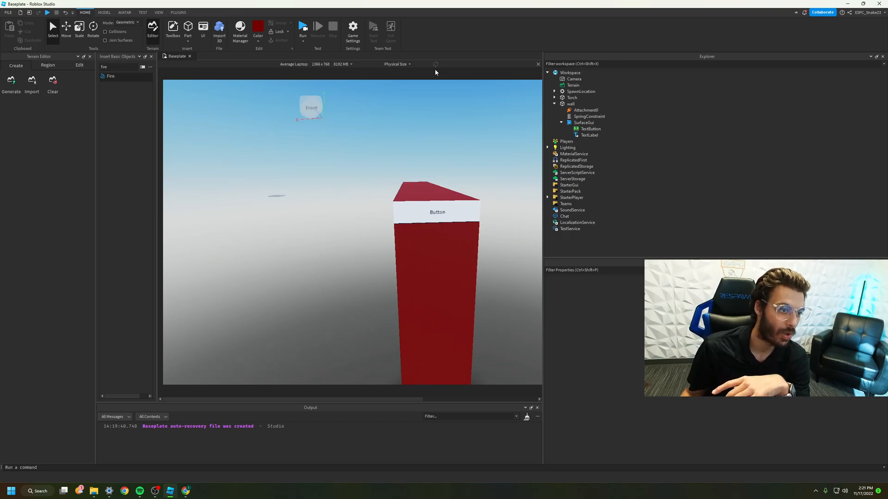
left_click(104, 13)
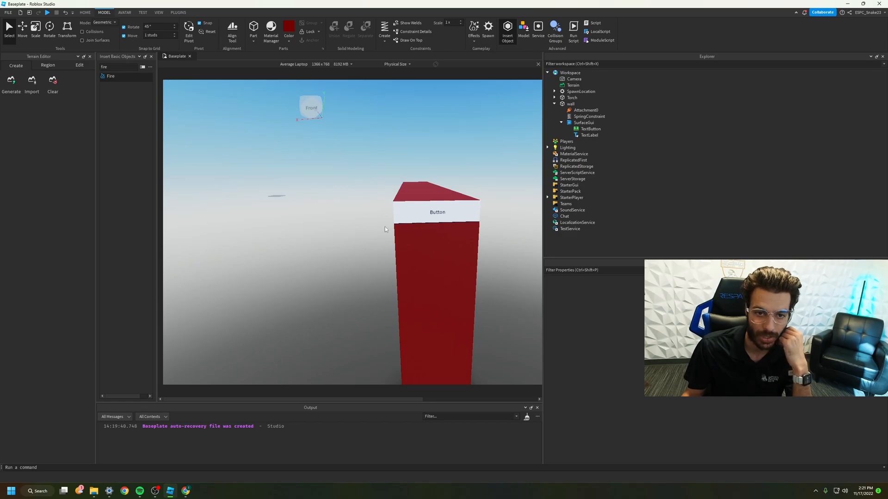
left_click(125, 13)
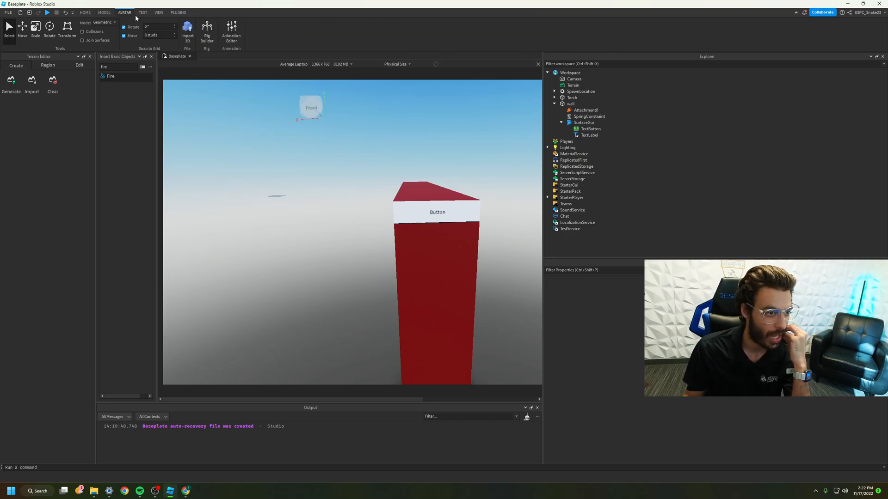